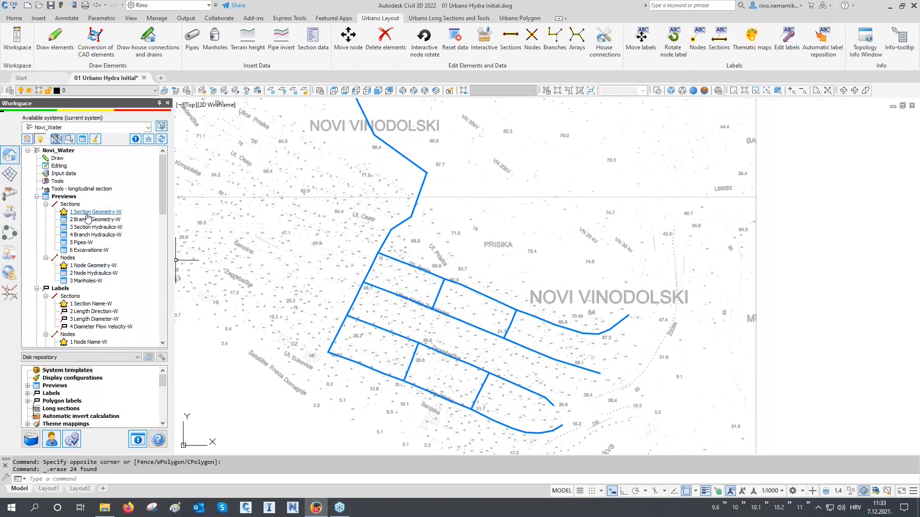
Open the 1 Section Geometry-W preview, enlarge it to review the lengths, inverts and diameters of the sections, and close it.
double_click(87, 213)
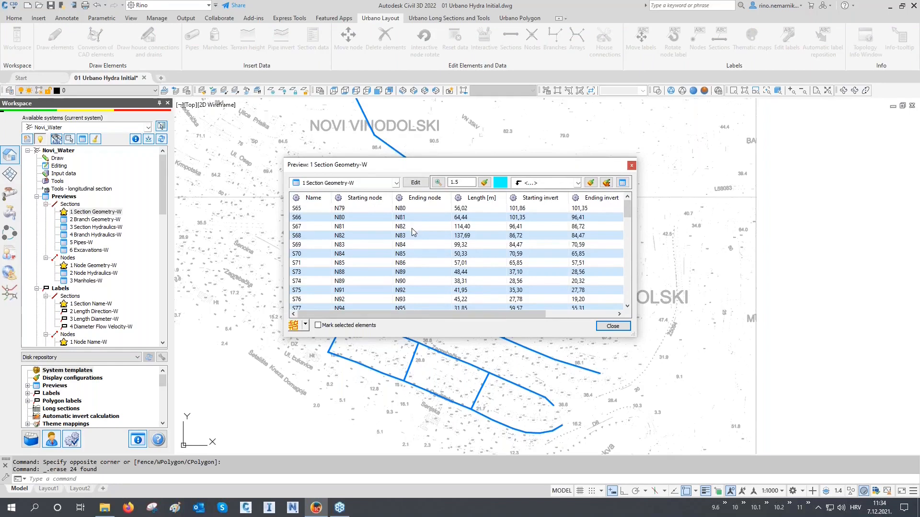
left_click_drag(635, 335, 729, 393)
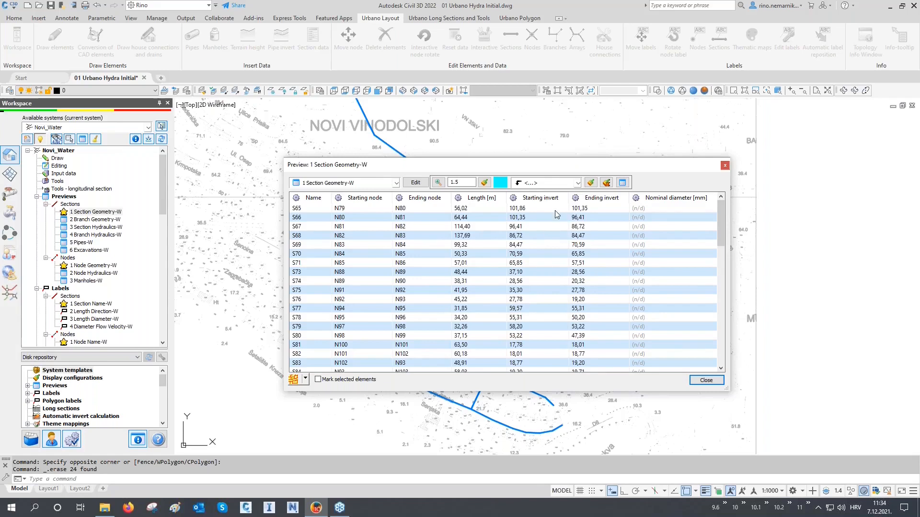
mouse_move(583, 293)
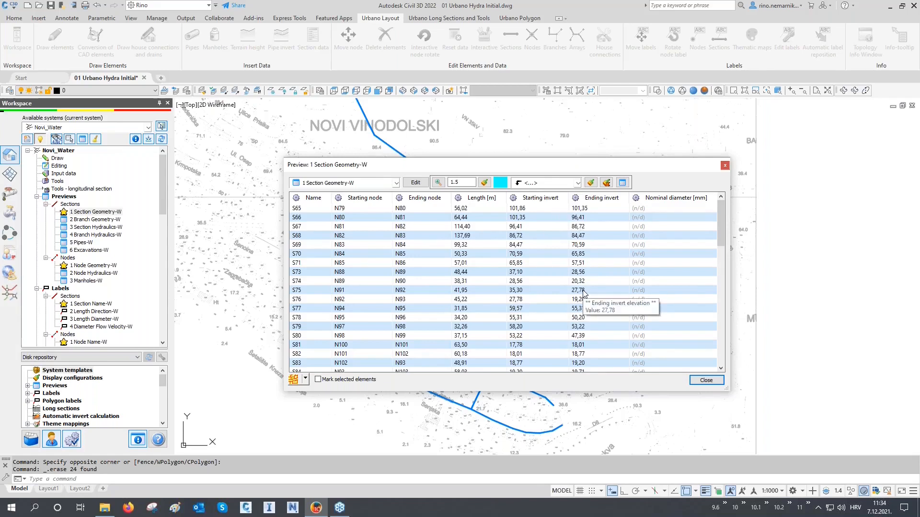
mouse_move(662, 334)
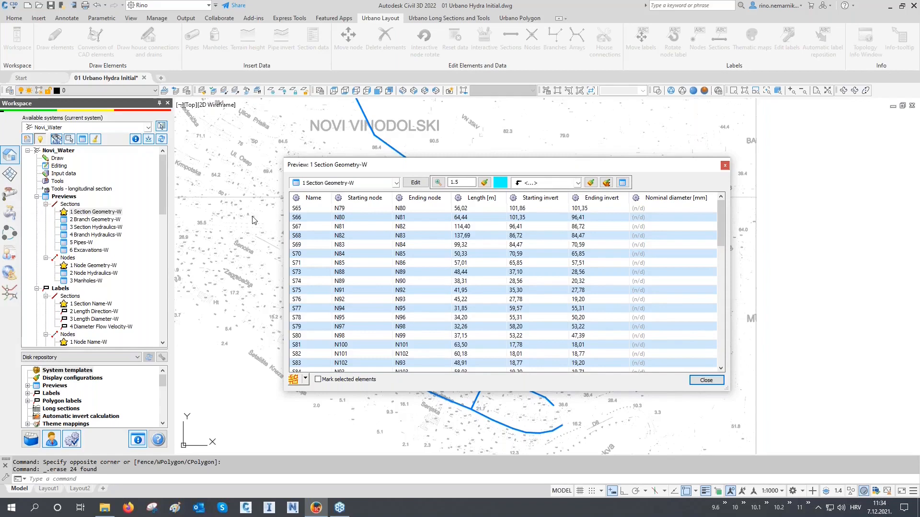
mouse_move(433, 232)
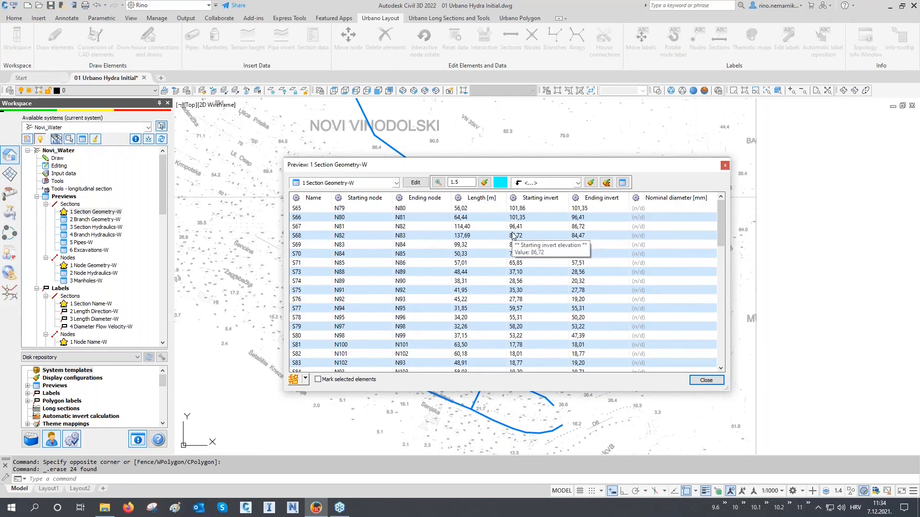
scroll(512, 237, "down", 7)
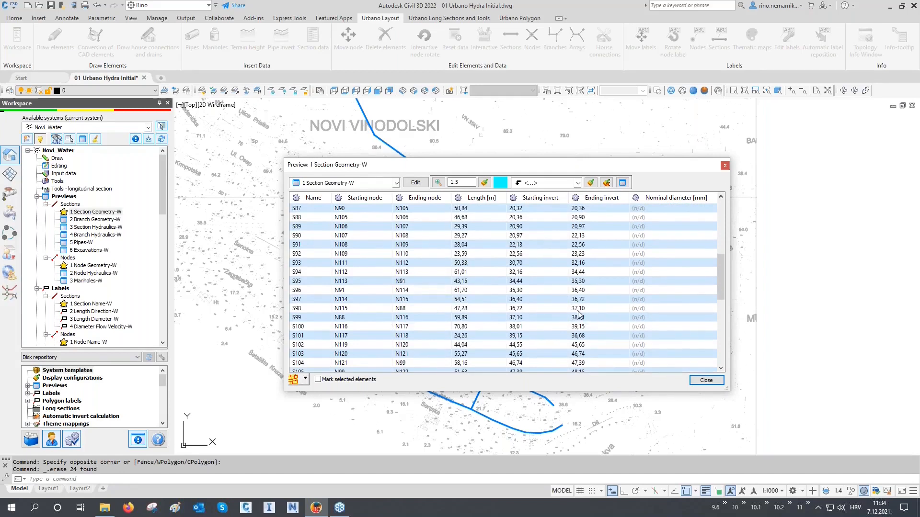
left_click(705, 380)
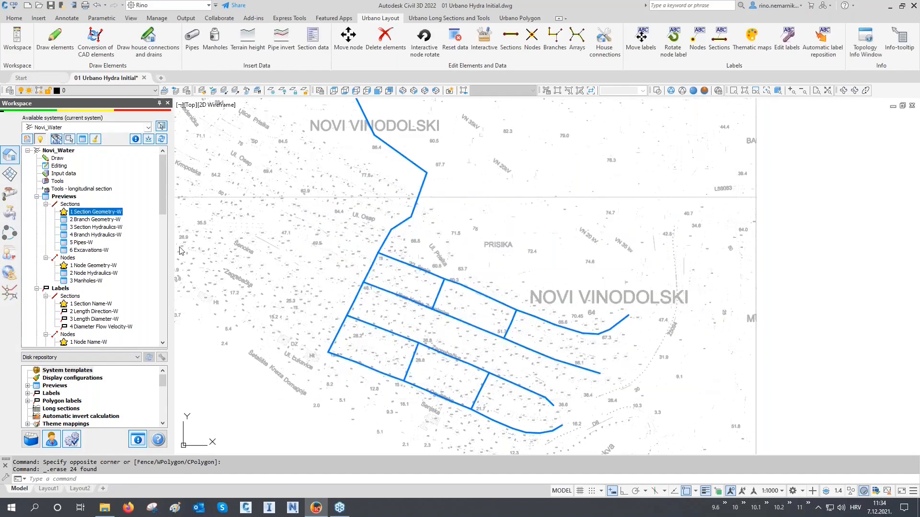
Show the docked data preview below the drawing and increase its height.
left_click(86, 143)
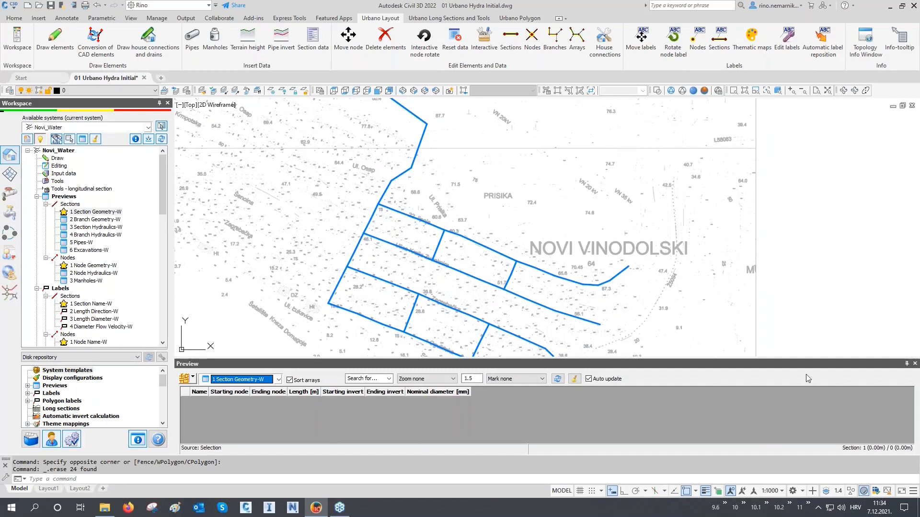
left_click_drag(387, 358, 384, 326)
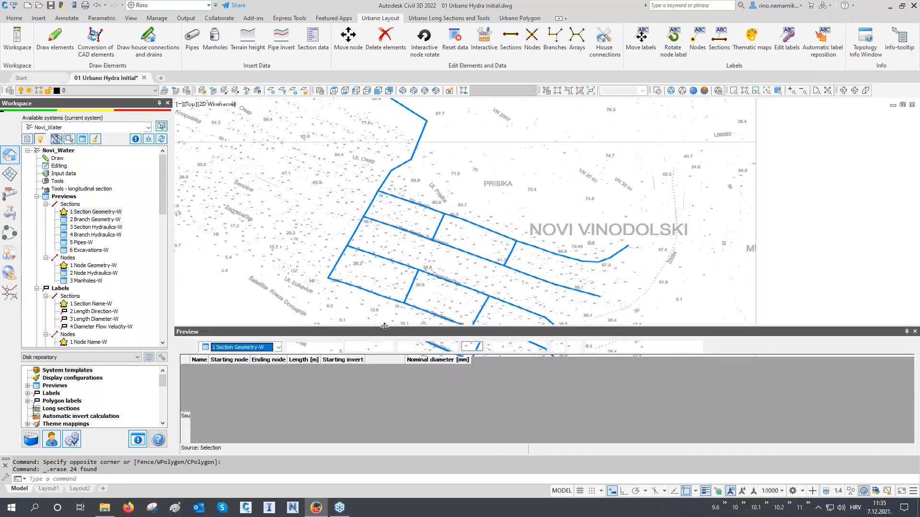
left_click_drag(473, 331, 471, 265)
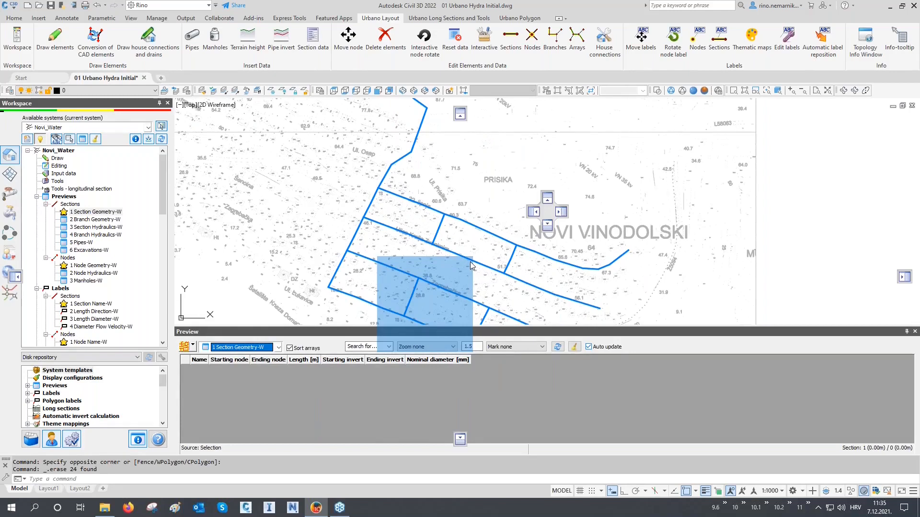
mouse_move(470, 262)
left_mouse_down()
mouse_move(539, 241)
mouse_move(547, 213)
mouse_move(534, 211)
mouse_move(548, 207)
mouse_move(633, 215)
mouse_move(724, 242)
left_mouse_up()
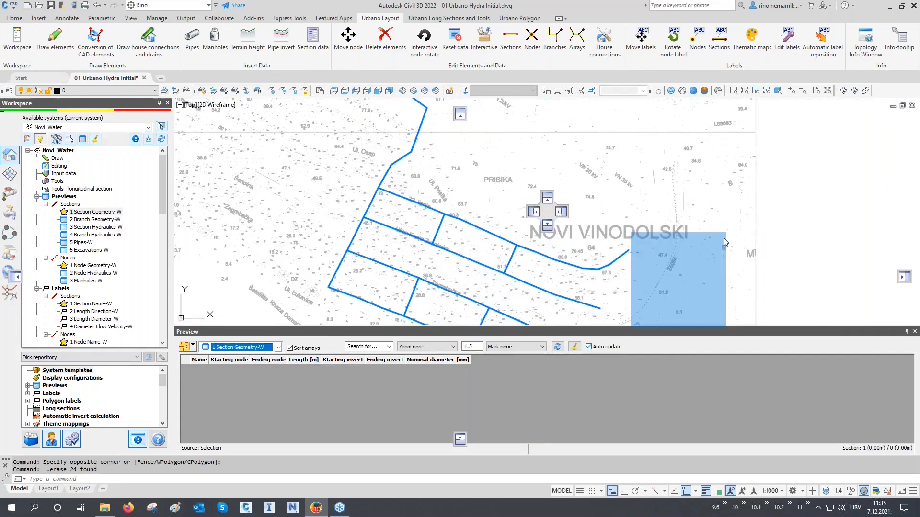
left_click_drag(723, 238, 551, 226)
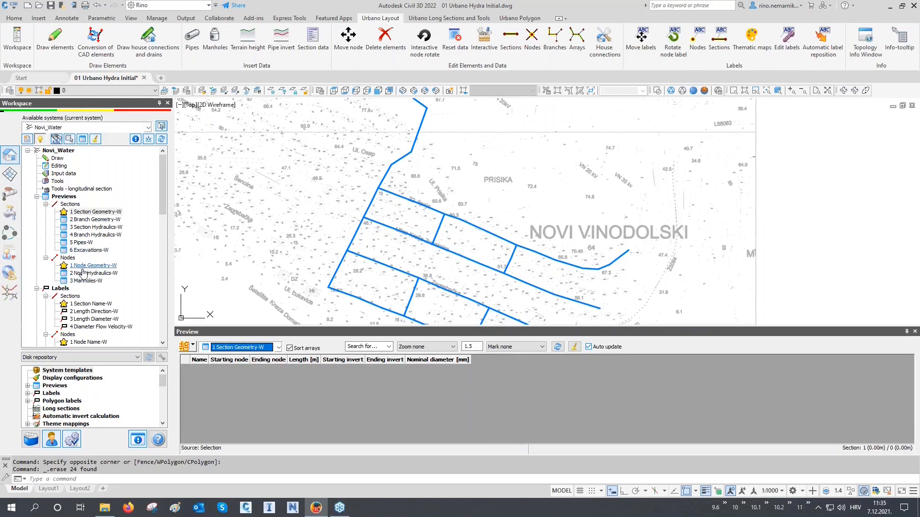
Set the data preview to 1 Section Geometry-W and load all sections of the active system into it.
left_click(266, 348)
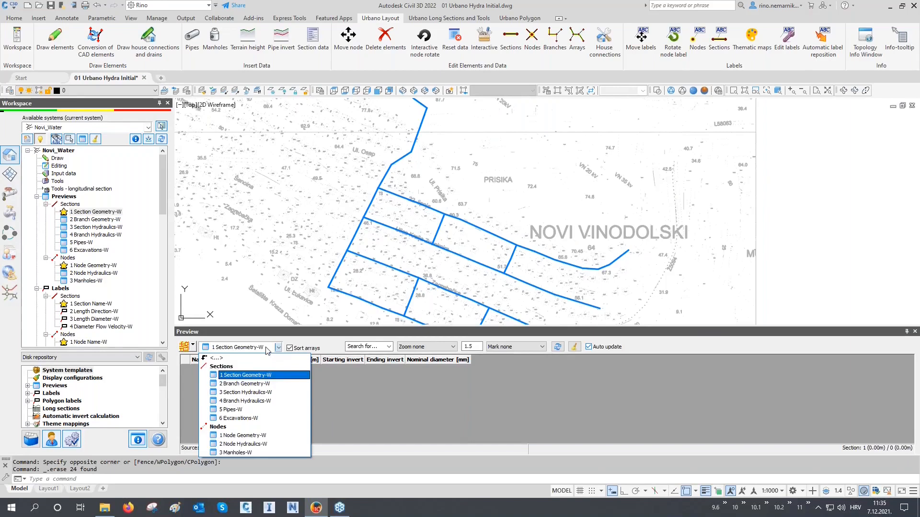
left_click(270, 378)
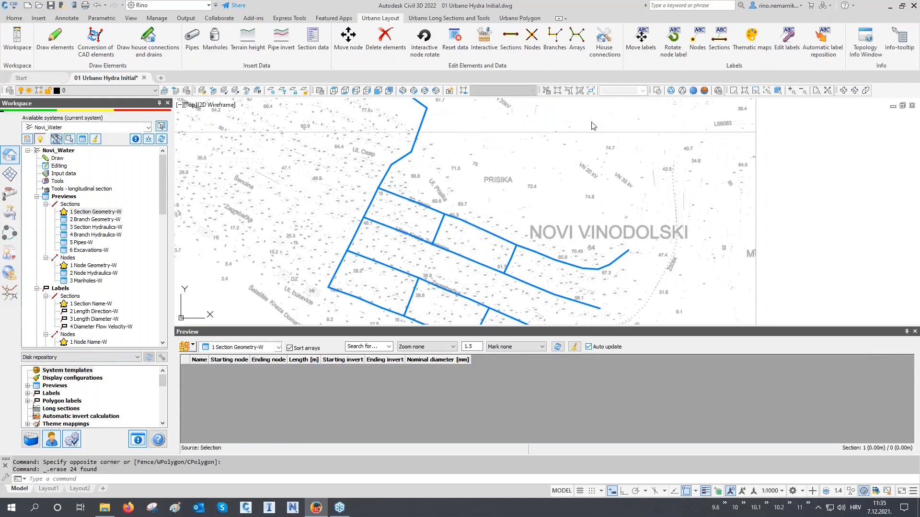
left_click(192, 345)
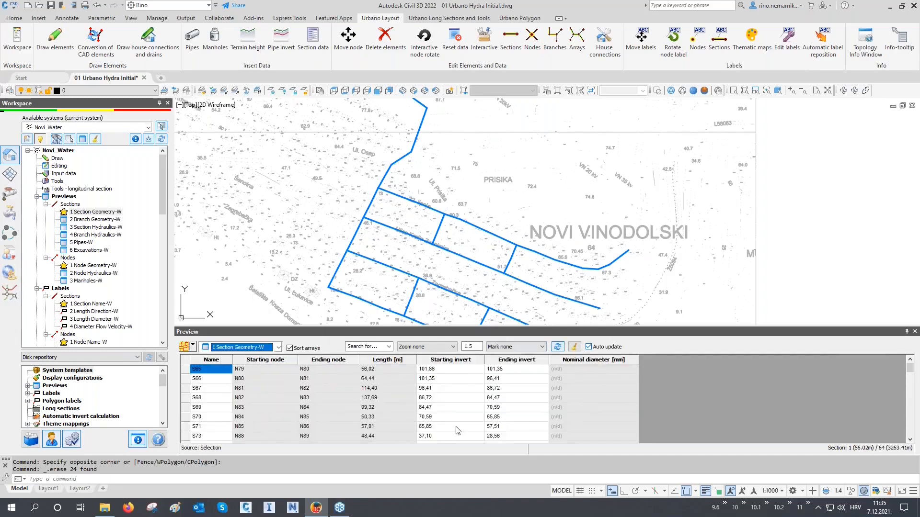
scroll(369, 285, "down", 2)
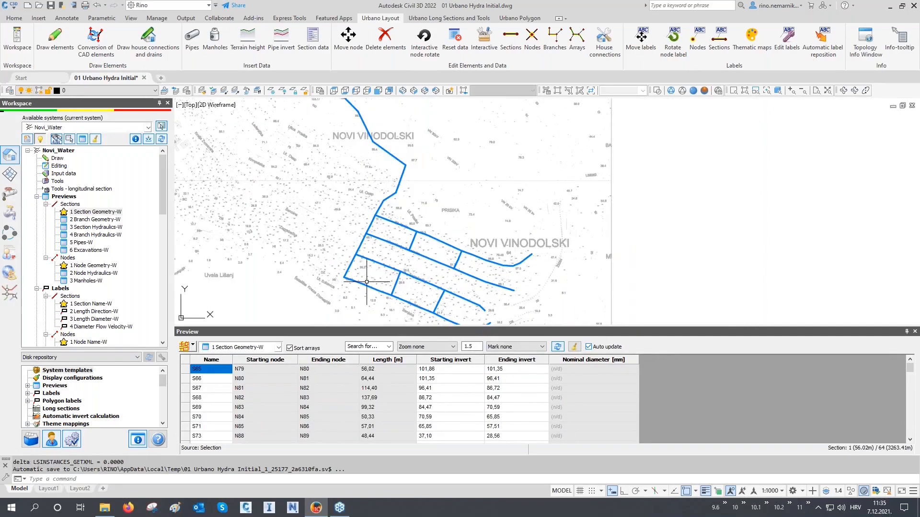
middle_click_drag(380, 243, 380, 257)
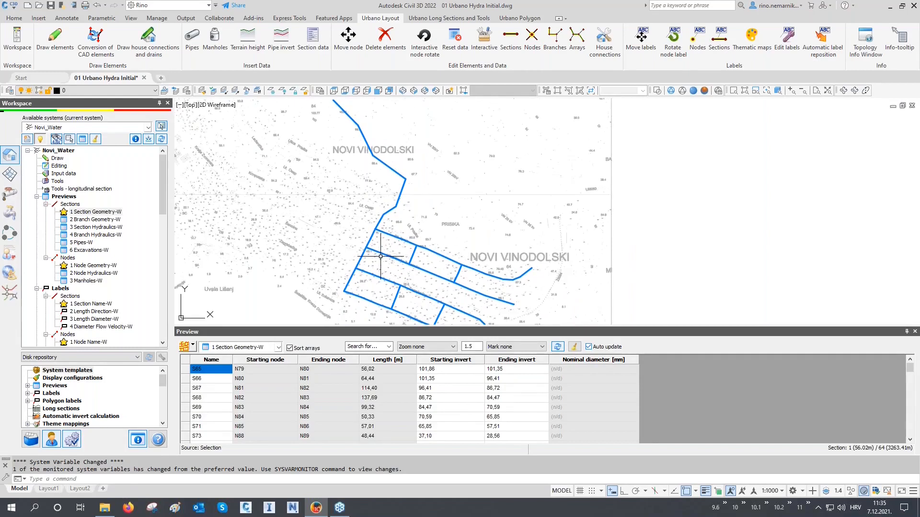
left_click(193, 345)
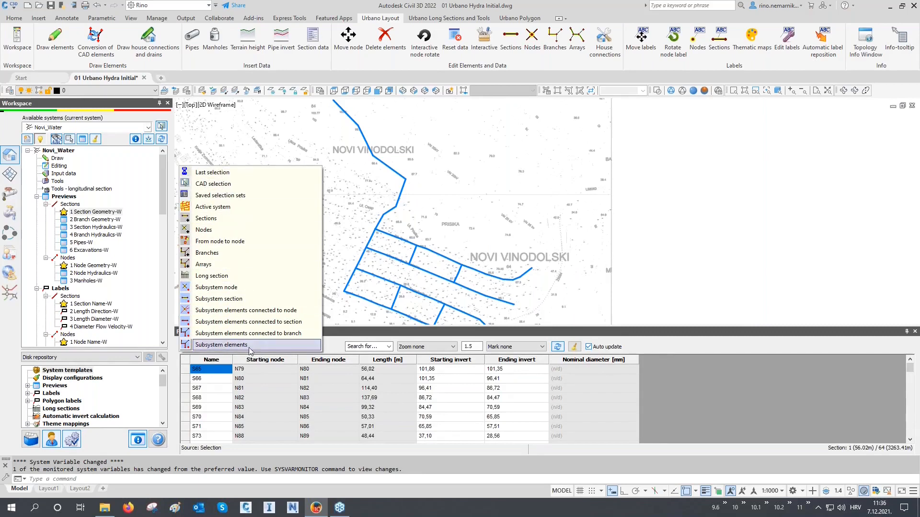
left_click(257, 177)
left_click(434, 168)
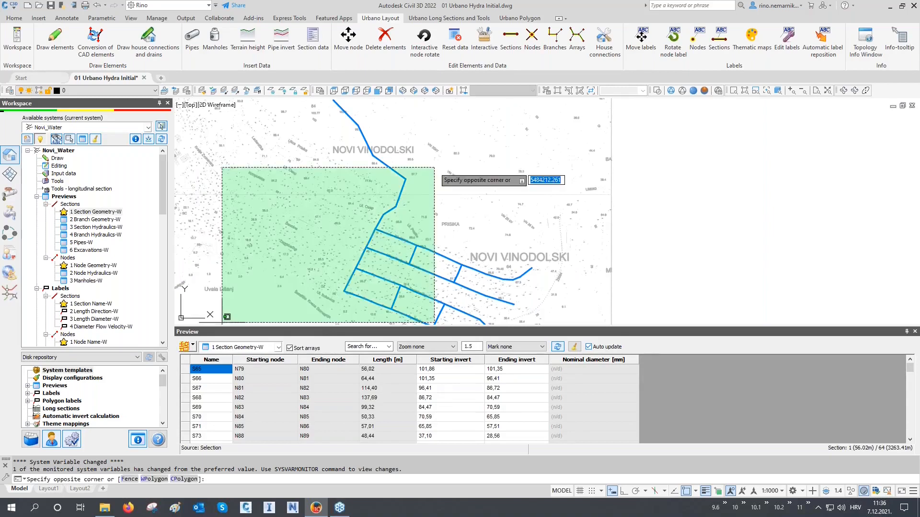
left_click(335, 230)
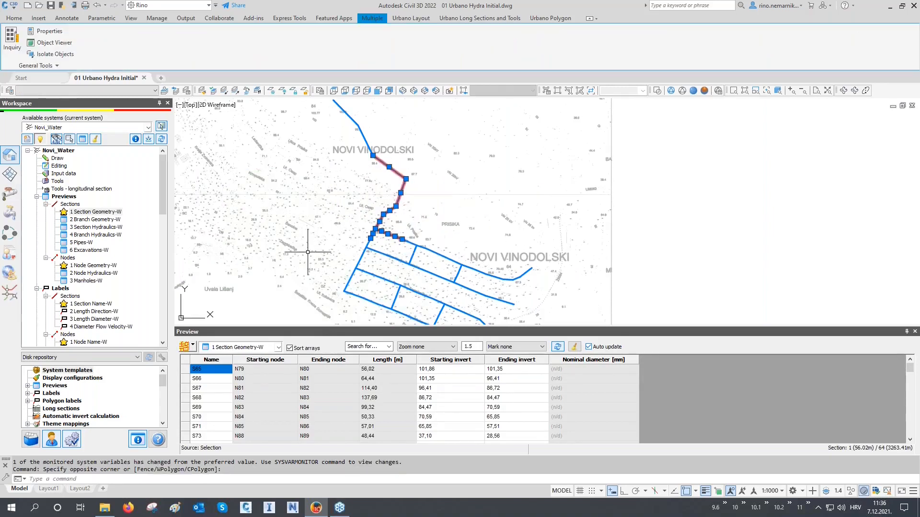
key("Escape")
left_click(454, 163)
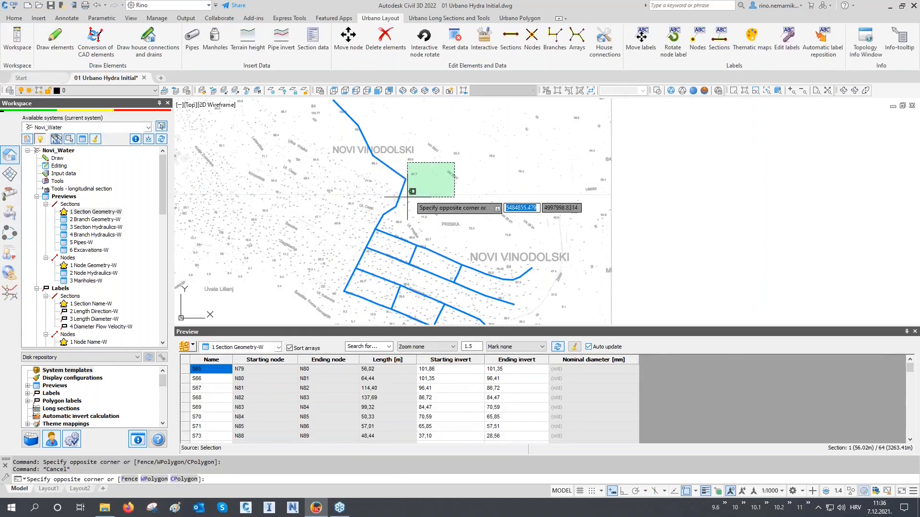
left_click(338, 248)
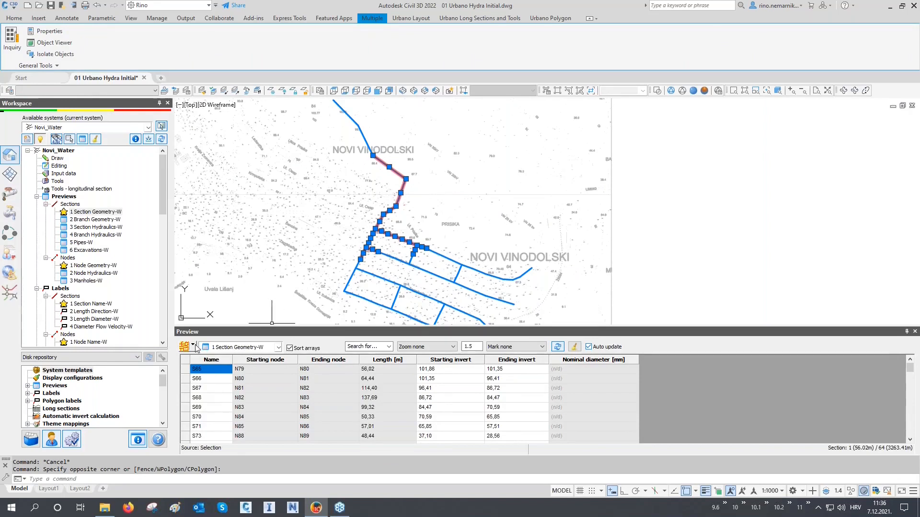
key("Escape")
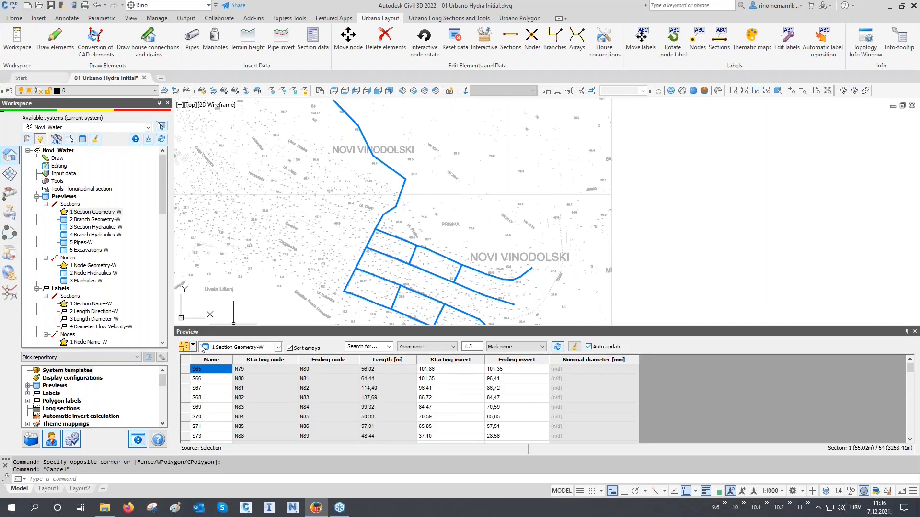
Use CAD selection to load only the pipeline sections around the bends above the branching network into the preview.
left_click(198, 347)
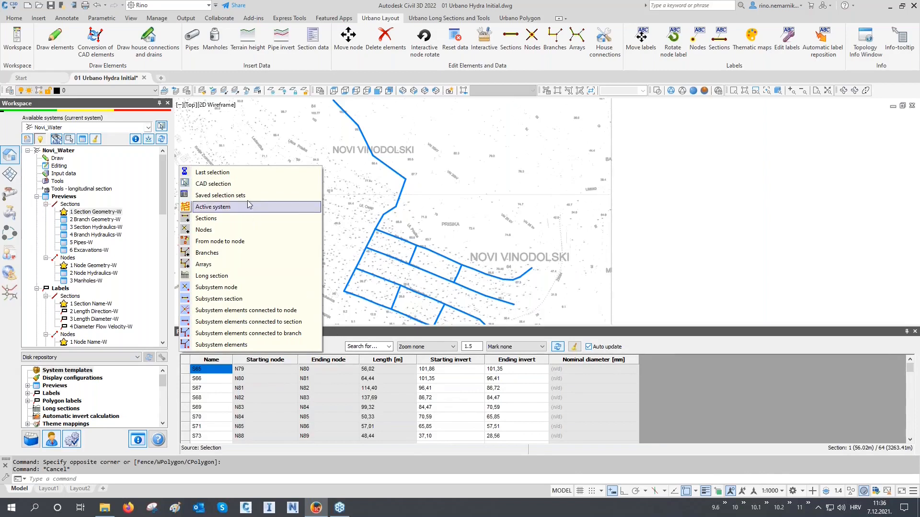
left_click(230, 185)
left_click(426, 181)
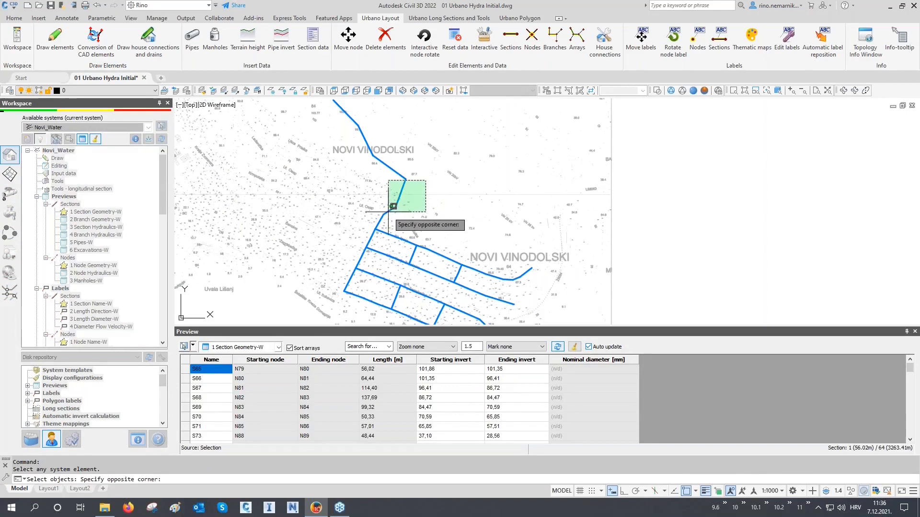
left_click(362, 221)
key("Return")
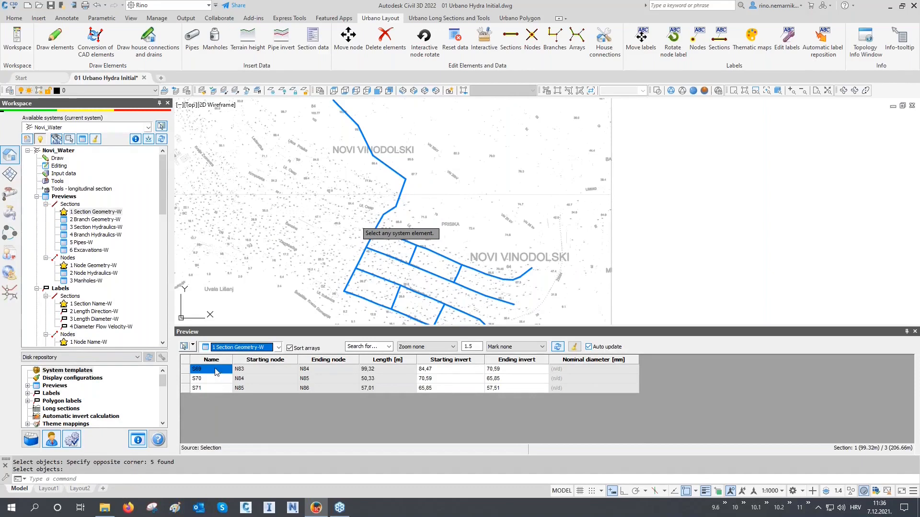
Select the names of sections S69, S70 and S71 in the preview and set marking to Mark in plan.
left_click_drag(216, 372, 216, 389)
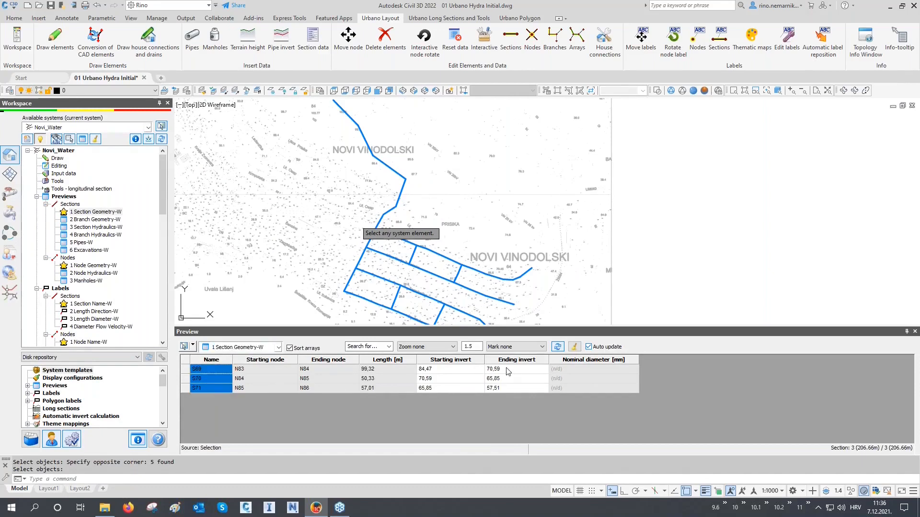
left_click(521, 349)
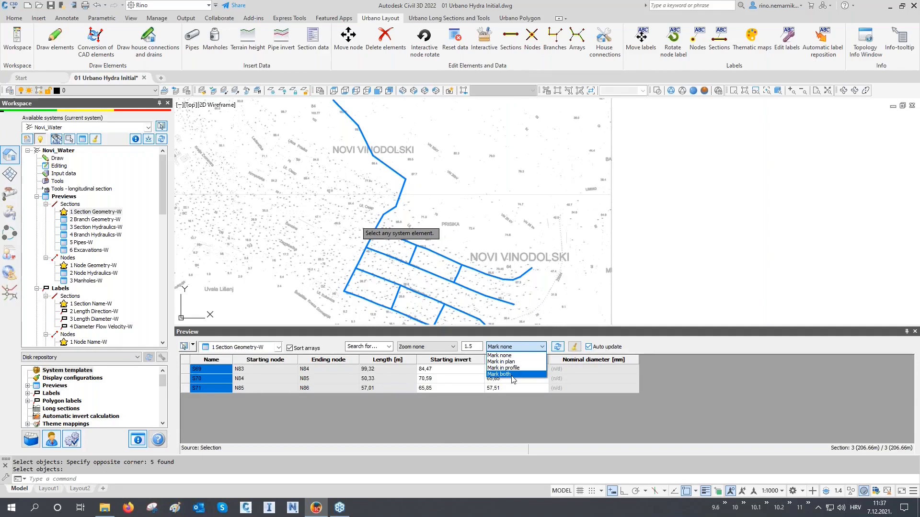
left_click(511, 362)
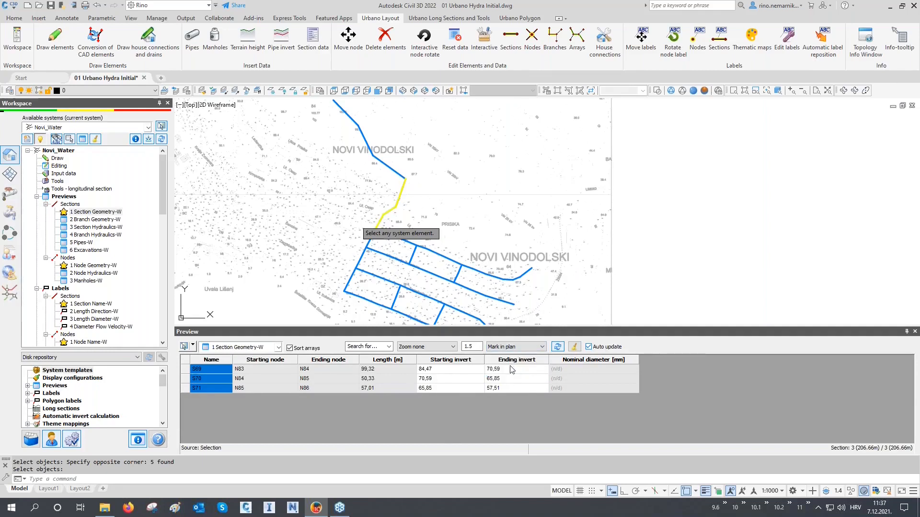
Mark section S69 alone in the plan, inspect it up close, and mark sections S69 to S71 together.
left_click(206, 370)
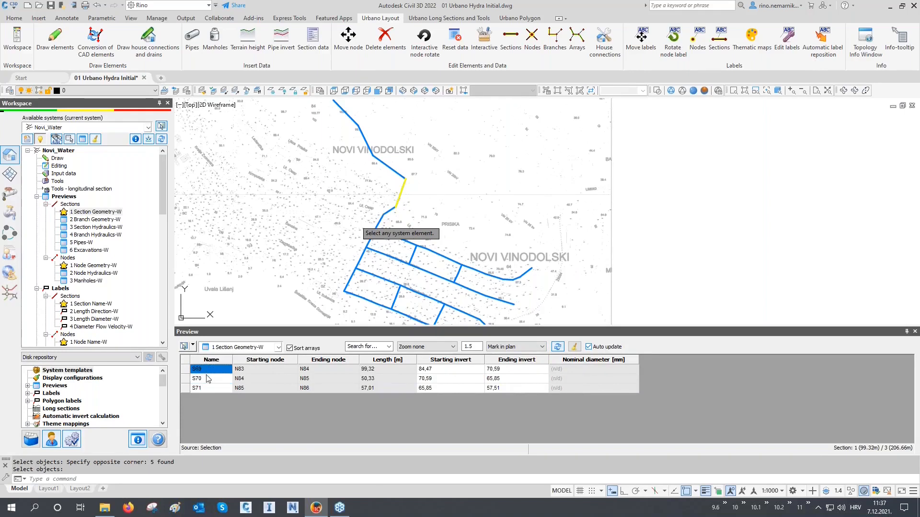
scroll(380, 210, "up", 4)
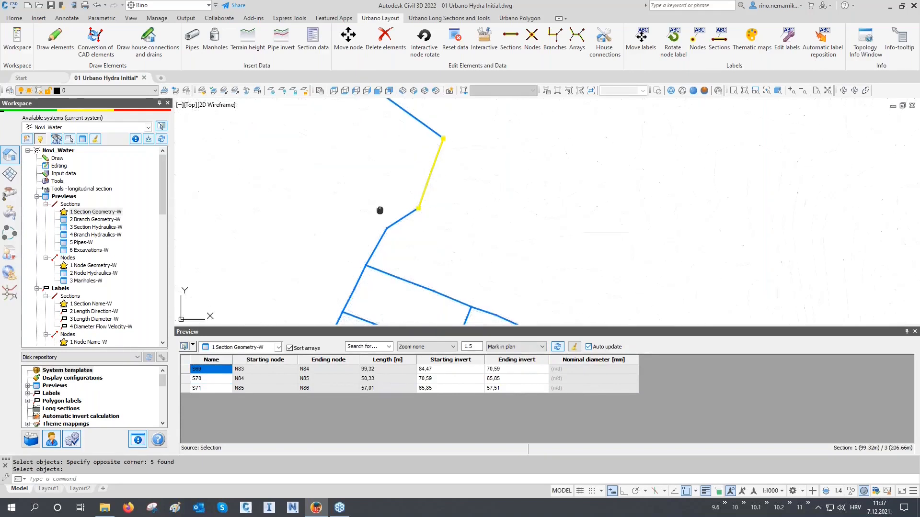
middle_click_drag(380, 210, 377, 223)
left_click_drag(216, 370, 216, 391)
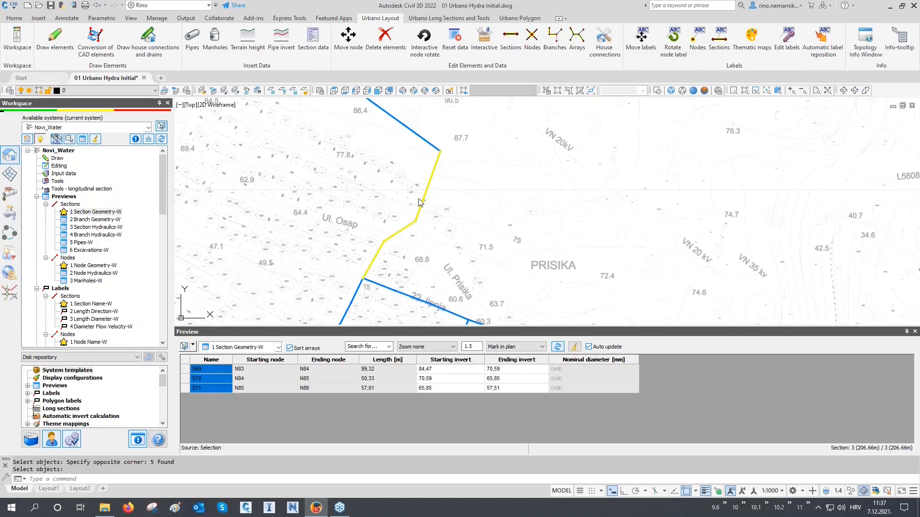
left_click(317, 224)
key("Escape")
key("Escape")
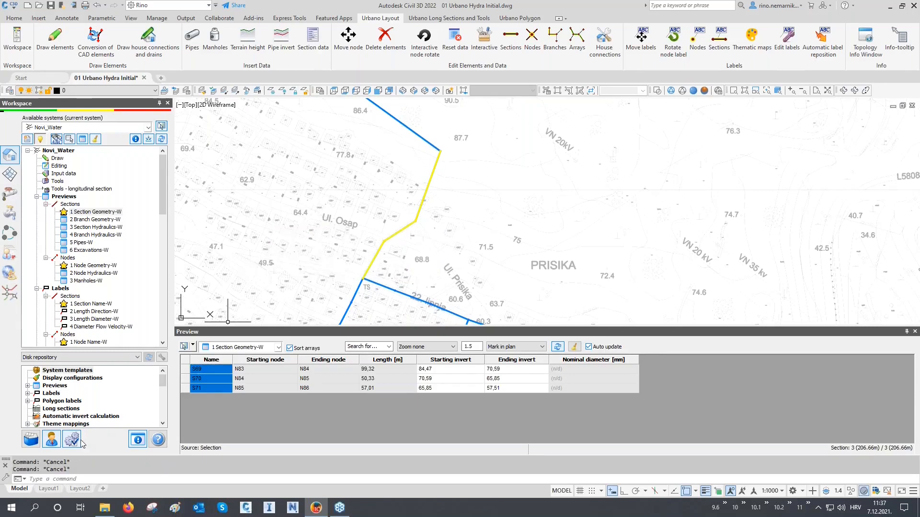
Open Urbano's general settings, filter them by "color" and look through the matching color settings.
left_click(78, 441)
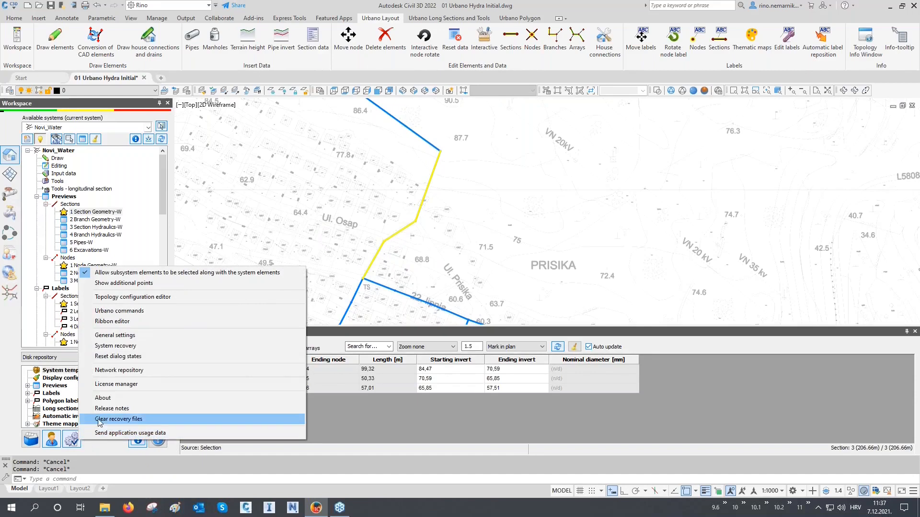
left_click(124, 336)
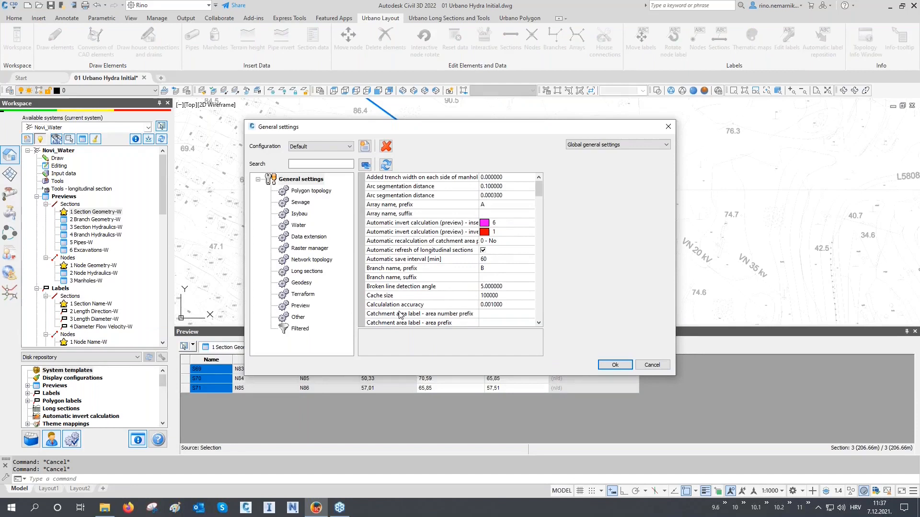
left_click(310, 163)
type("color")
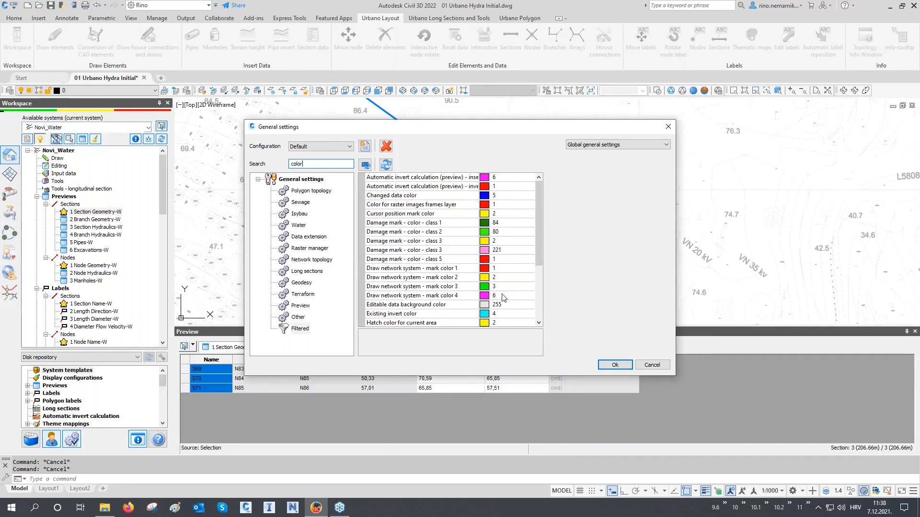
scroll(503, 298, "down", 4)
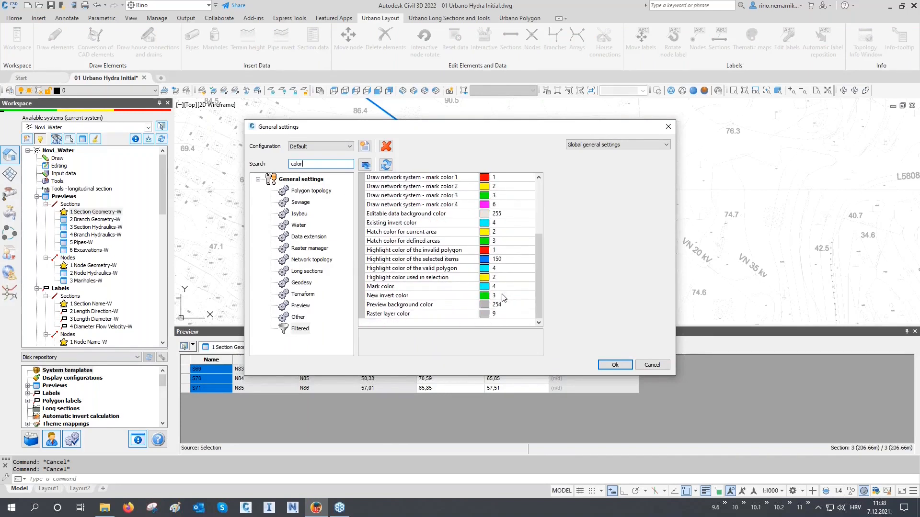
scroll(503, 297, "up", 4)
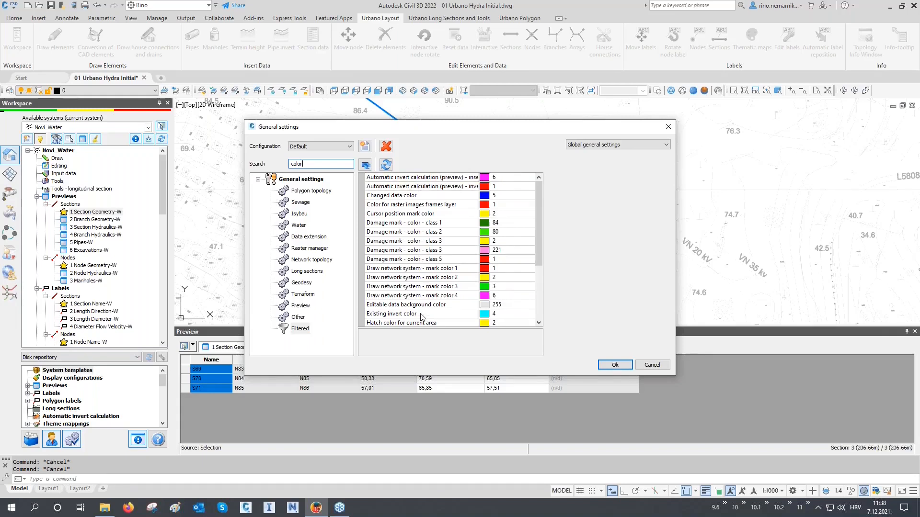
Set the cursor position mark color and the first class 3 damage mark color to red (1).
left_click(530, 214)
left_click(531, 214)
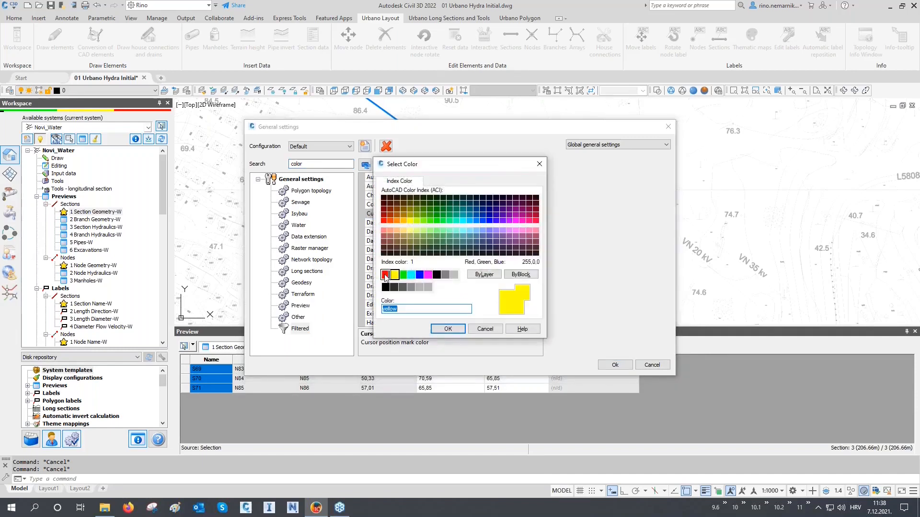
left_click(384, 275)
left_click(448, 328)
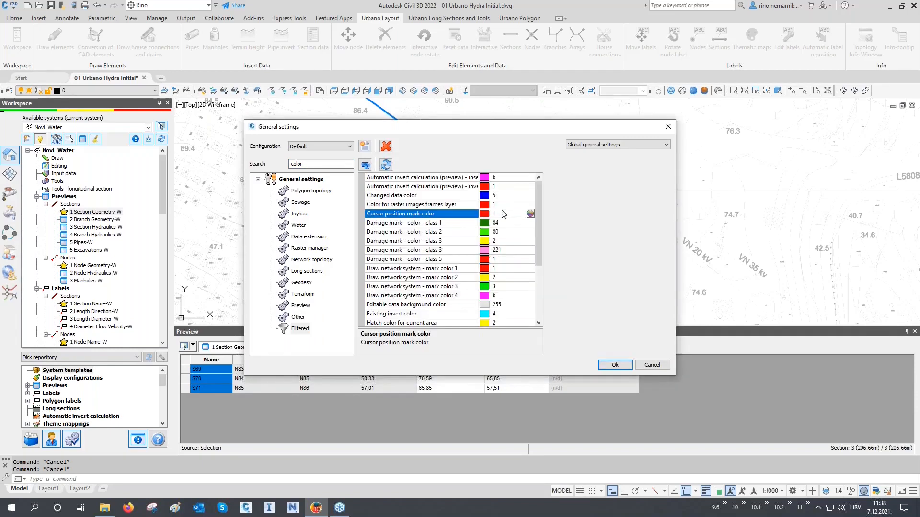
left_click(502, 241)
left_click(530, 241)
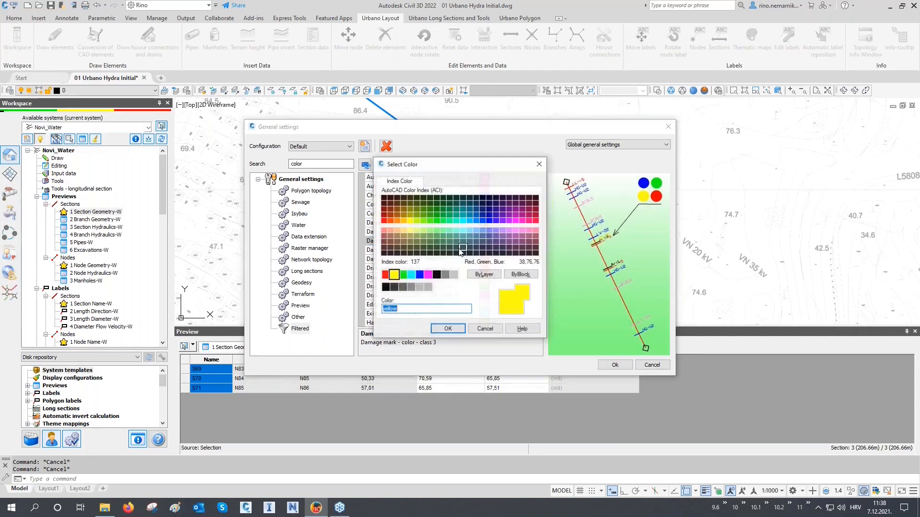
left_click(385, 274)
left_click(447, 329)
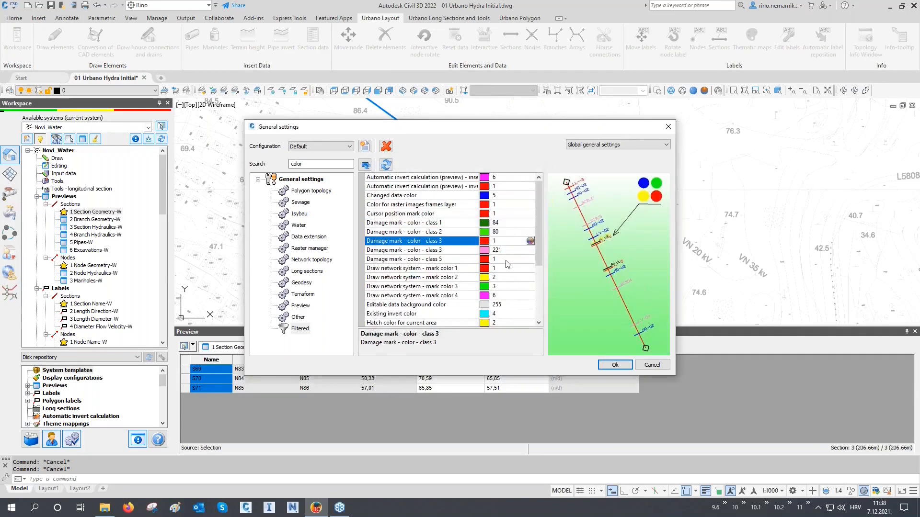
Set Draw network system - mark color 2 and the hatch color for current area to red (1).
left_click(507, 277)
left_click(530, 277)
left_click(385, 275)
left_click(447, 329)
scroll(496, 241, "down", 2)
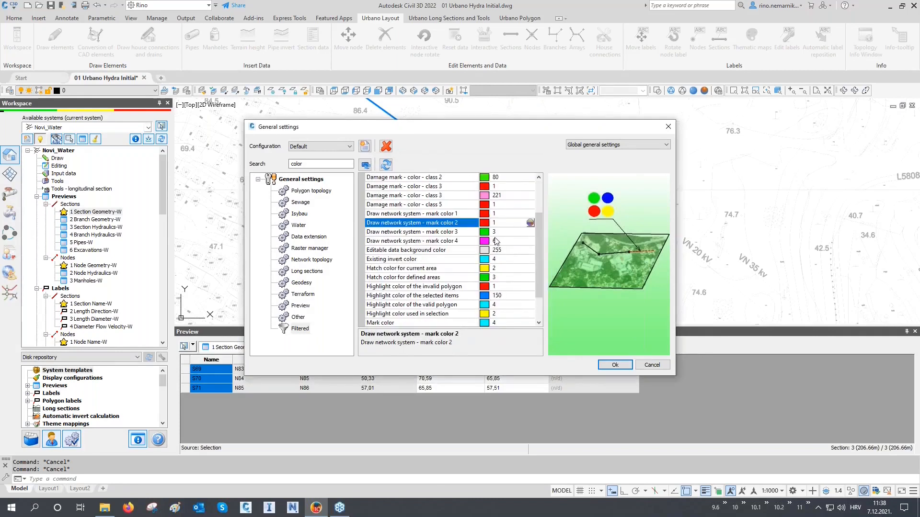
left_click(503, 269)
left_click(530, 269)
left_click(385, 275)
left_click(447, 329)
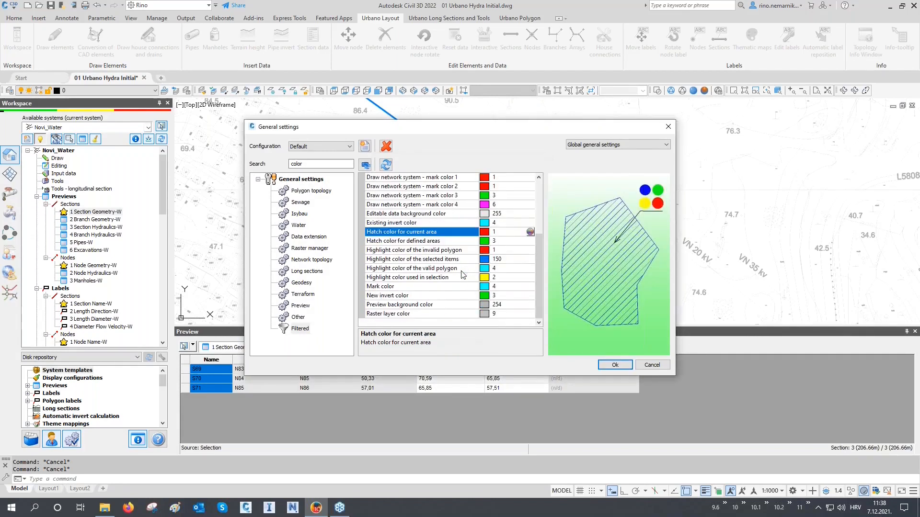
Set the highlight color used in selection to red (1).
left_click(515, 278)
left_click(531, 277)
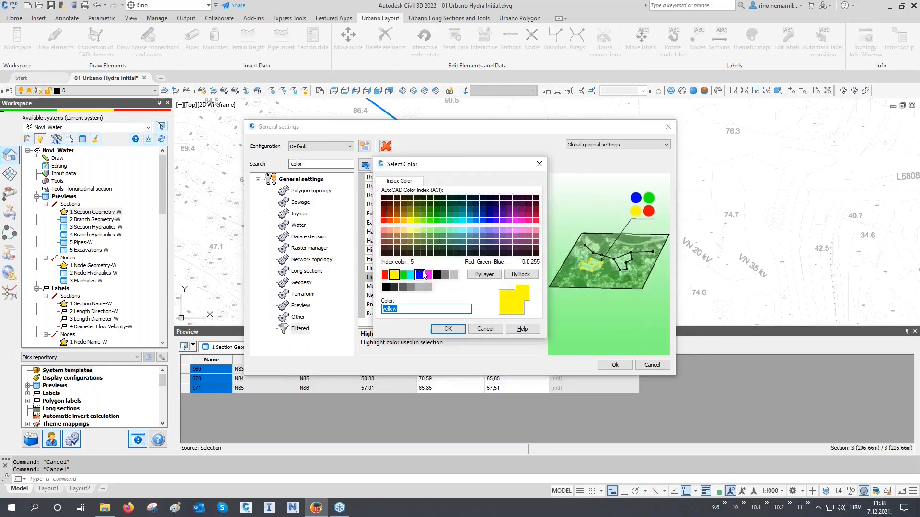
left_click(385, 274)
left_click(447, 328)
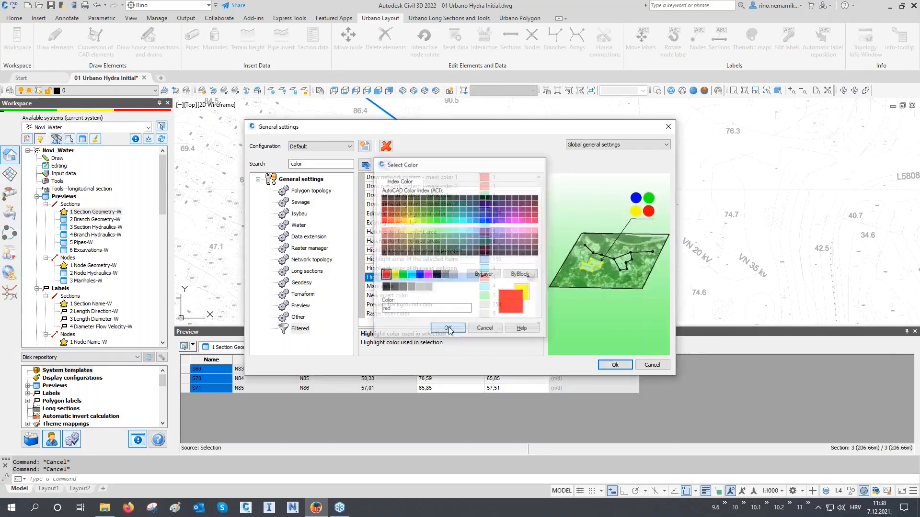
Set the existing invert color to blue (5).
left_click(499, 225)
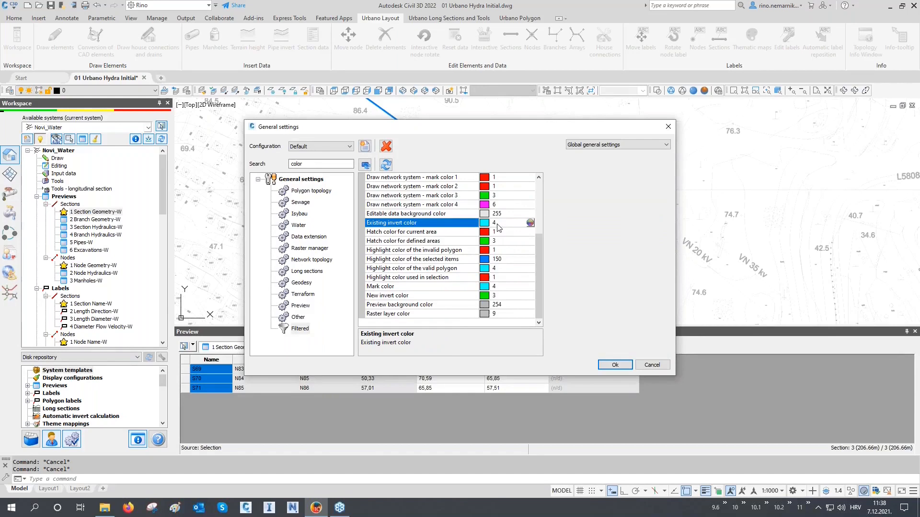
scroll(498, 227, "up", 4)
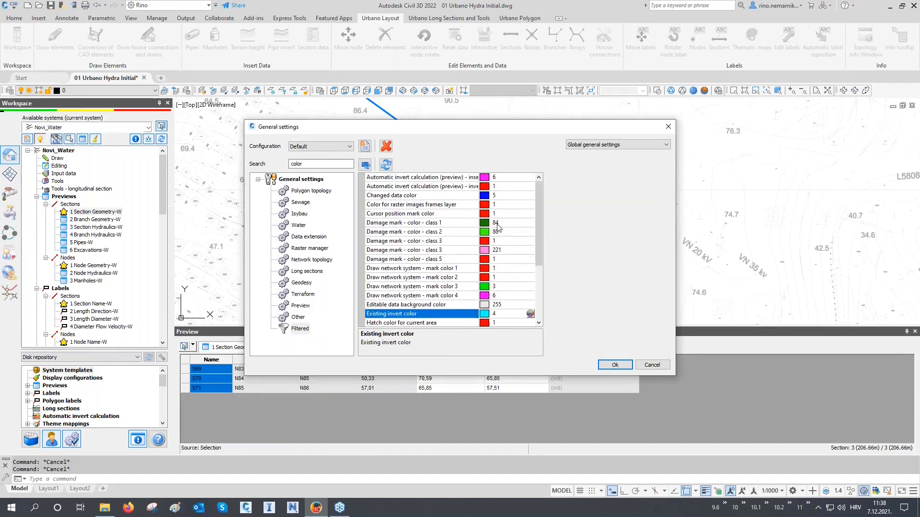
scroll(498, 227, "down", 3)
left_click(530, 233)
left_click(423, 277)
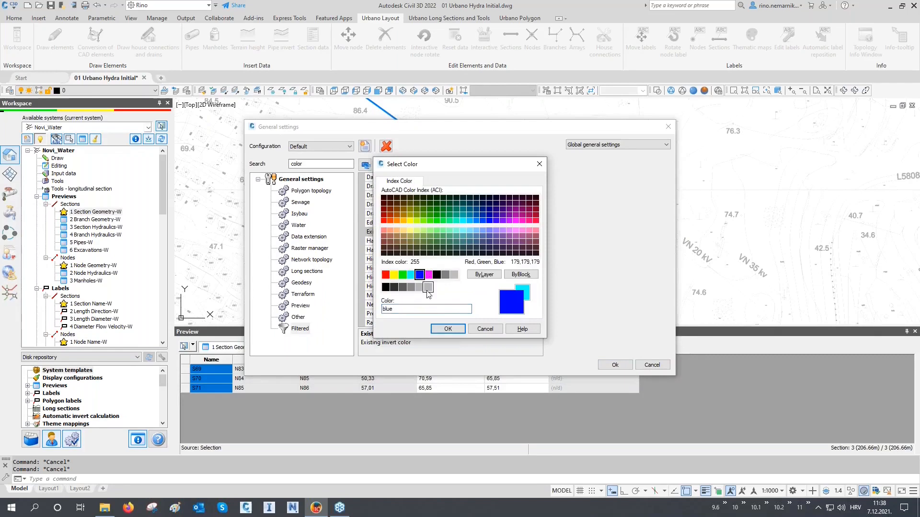
left_click(447, 327)
Set the highlight color of the valid polygon and the mark color to blue (5).
left_click(509, 278)
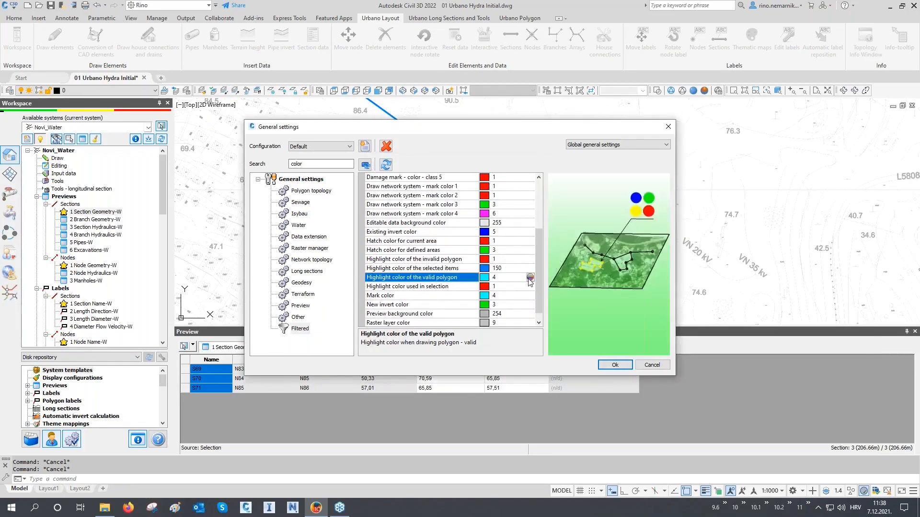
left_click(531, 278)
left_click(420, 275)
left_click(447, 328)
left_click(508, 296)
left_click(530, 295)
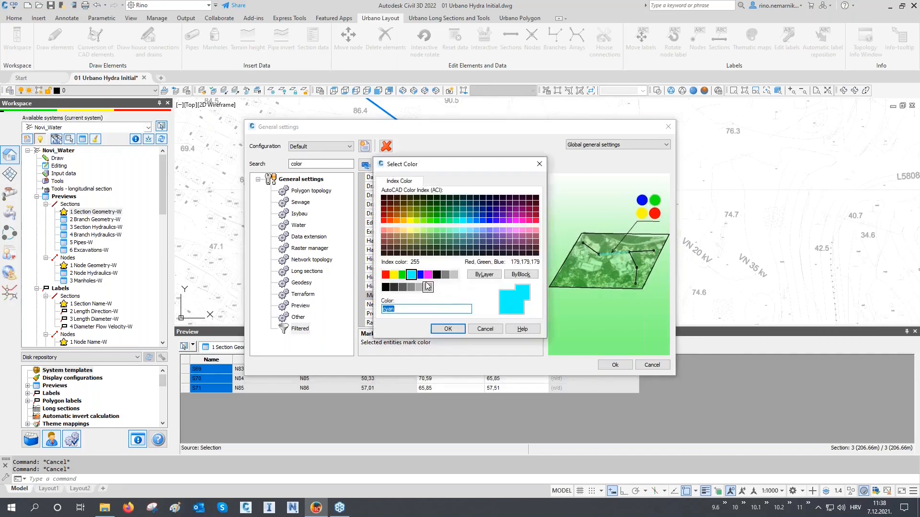
left_click(420, 275)
left_click(447, 329)
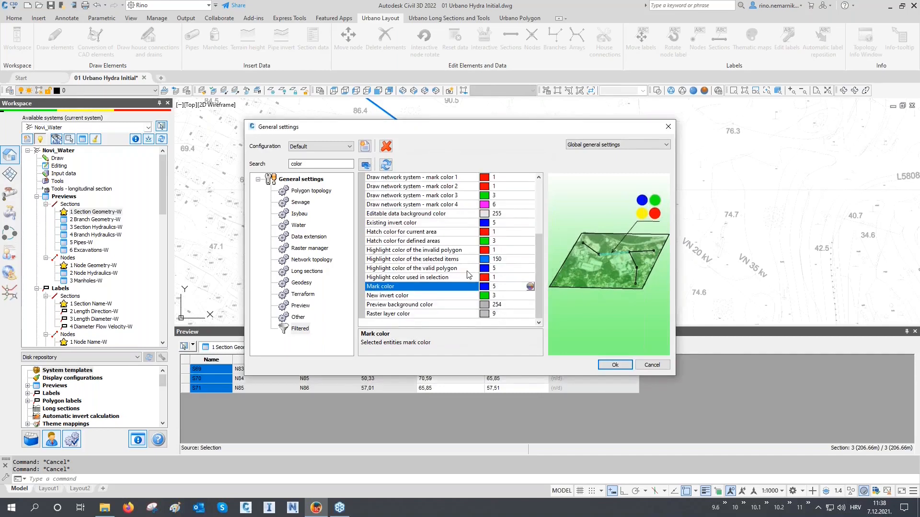
Check the color list, apply the general settings and mark sections S69 to S71 in the plan again.
scroll(468, 275, "up", 4)
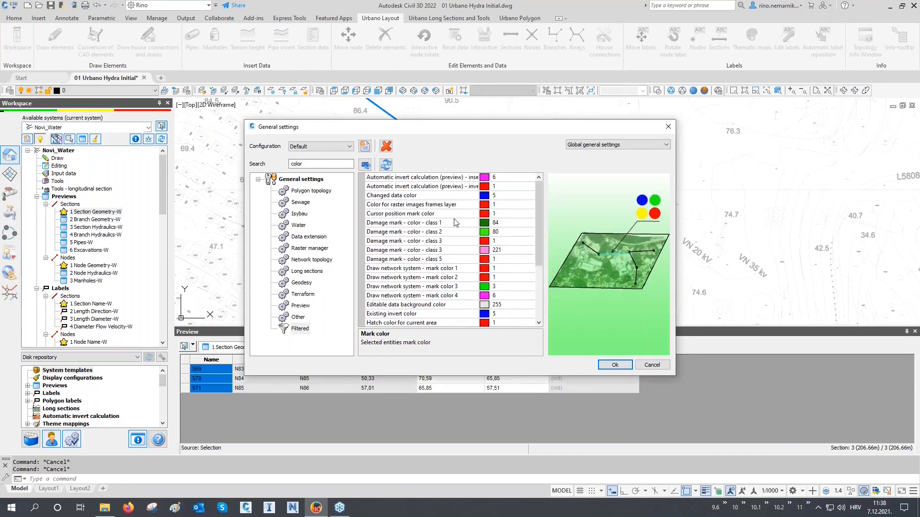
scroll(454, 283, "down", 3)
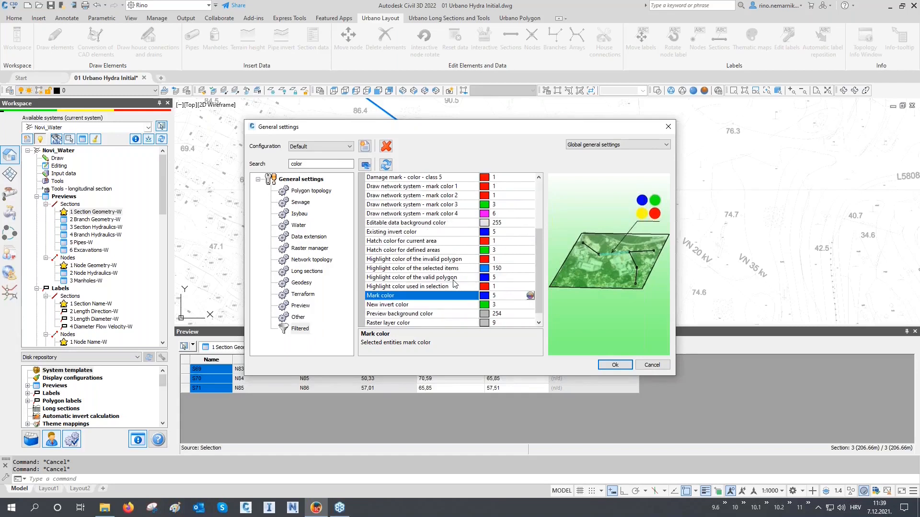
scroll(453, 250, "down", 1)
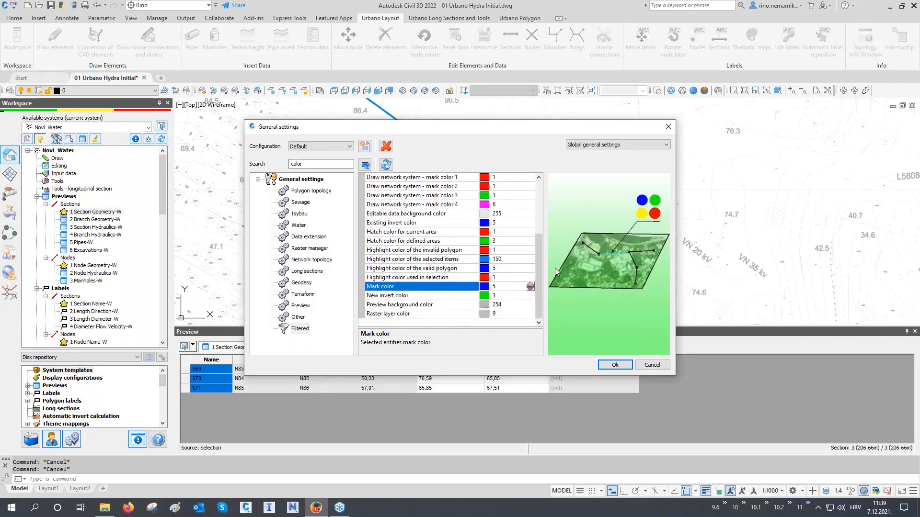
left_click(621, 366)
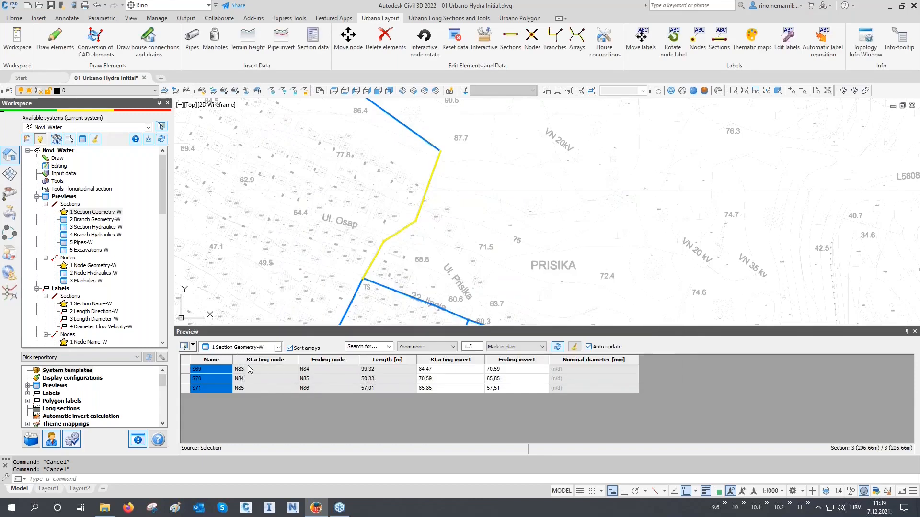
left_click(213, 378)
left_click_drag(216, 371, 214, 395)
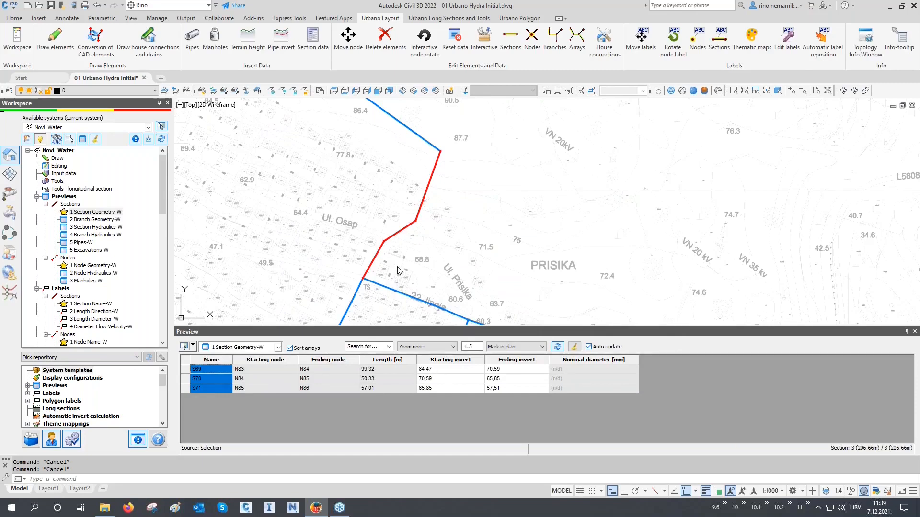
Use the Sections selection to load the adjoining sections S112, S113 and S114 along 22. lipnja street into the preview.
left_click(193, 347)
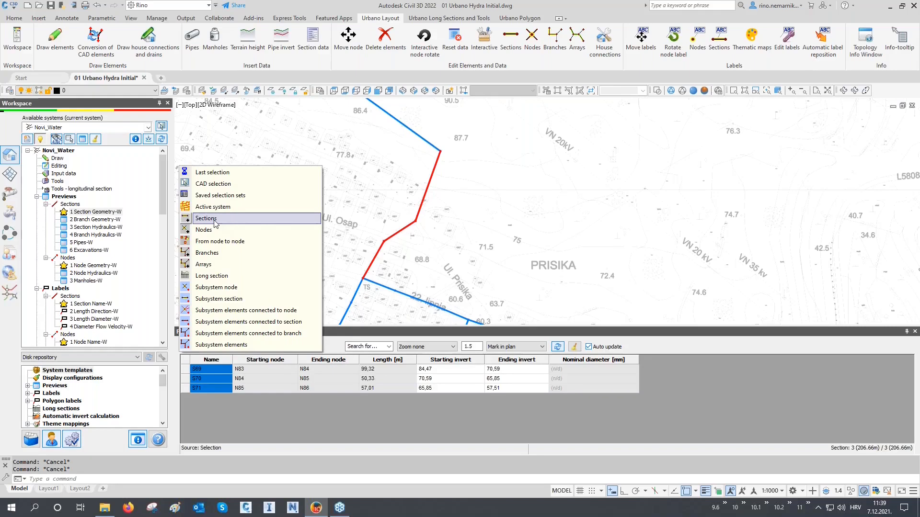
left_click(222, 224)
scroll(366, 286, "up", 2)
scroll(366, 287, "up", 2)
middle_click_drag(367, 286, 348, 193)
left_click(370, 191)
left_click(428, 216)
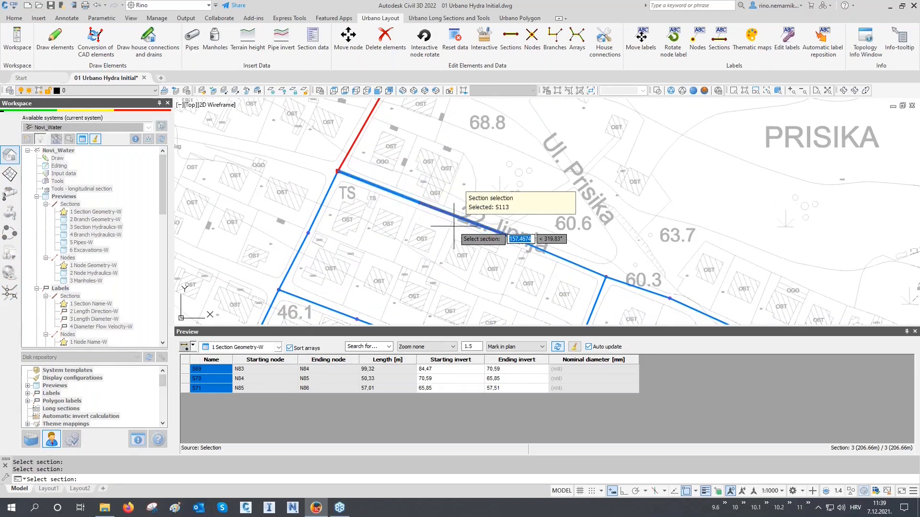
key("Return")
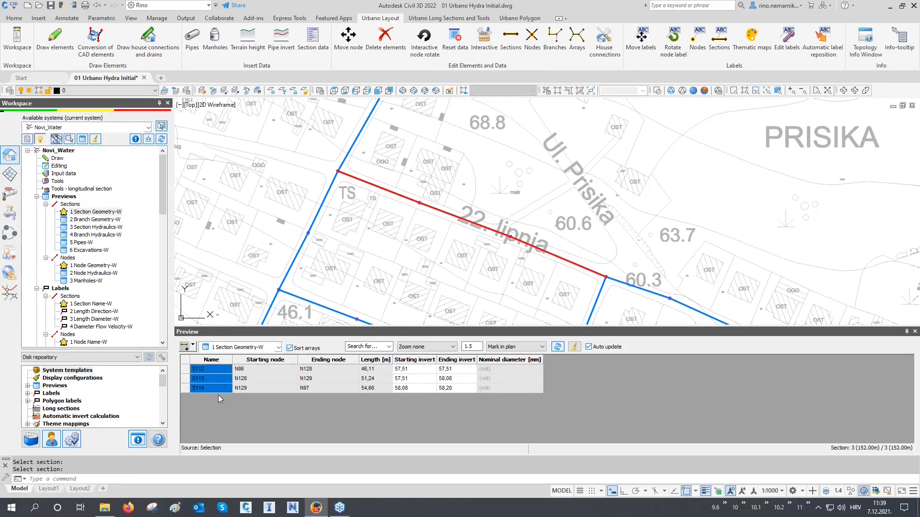
Switch the preview to 1 Node Geometry-W and load nodes N86, N128, N129 and N97 with the Nodes selection.
left_click(225, 349)
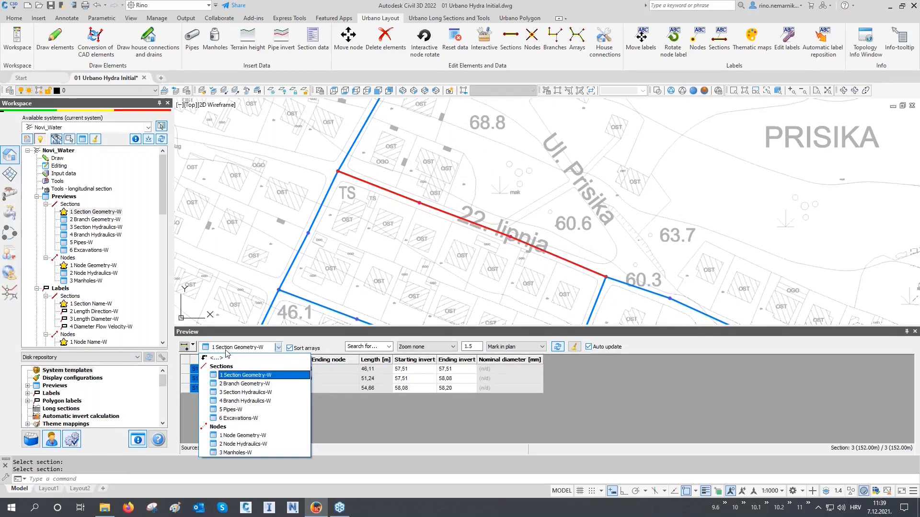
left_click(231, 435)
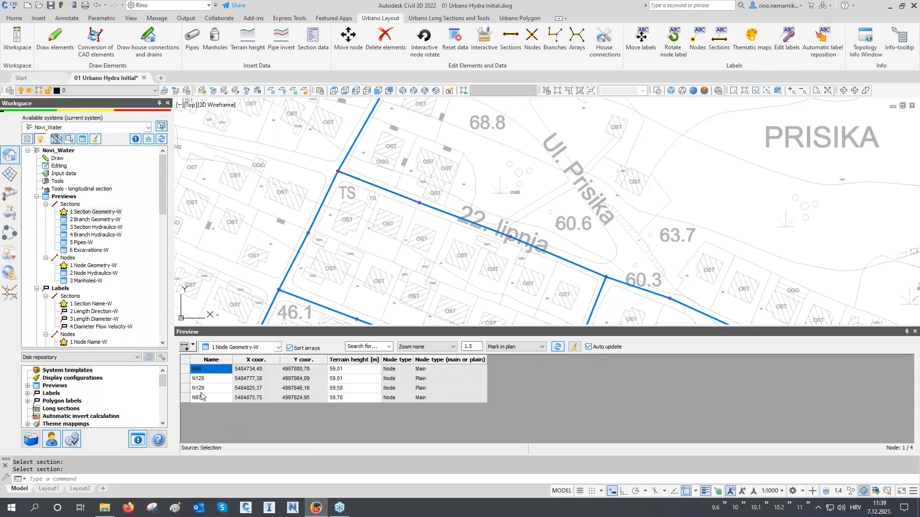
left_click(192, 346)
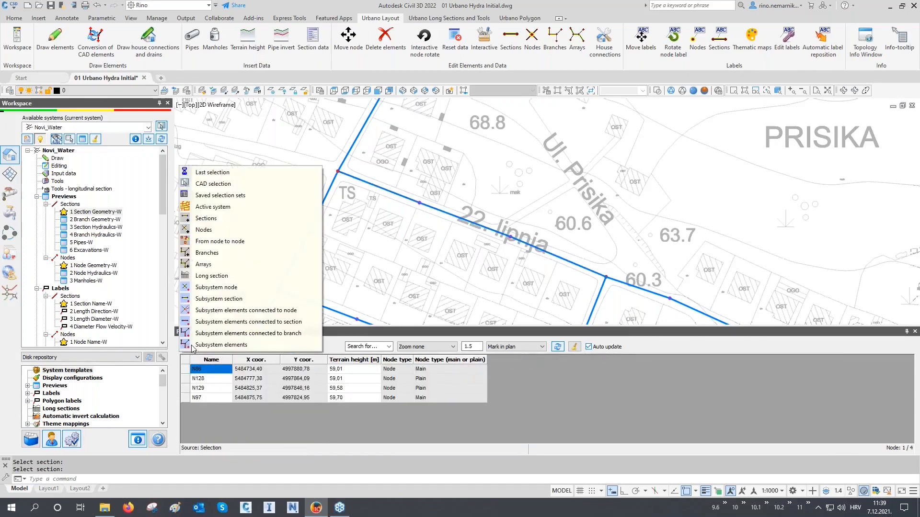
left_click(207, 238)
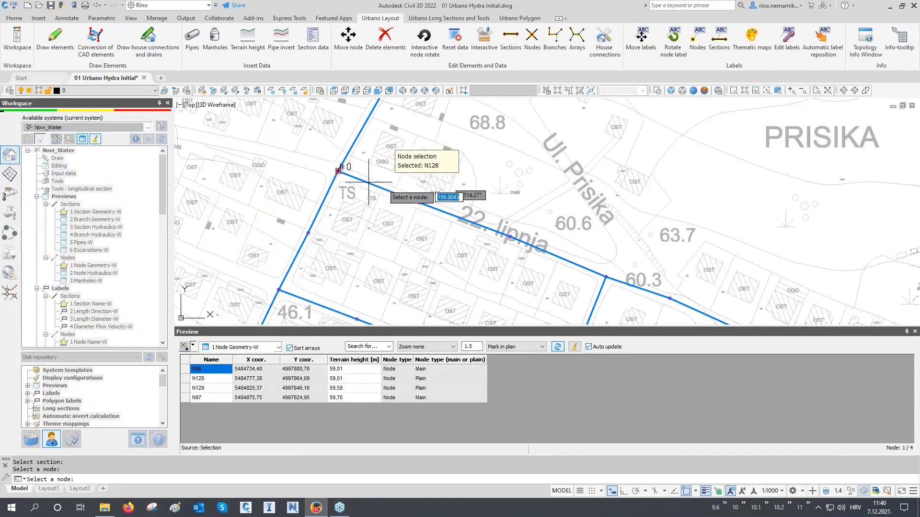
left_click(420, 201)
left_click(508, 232)
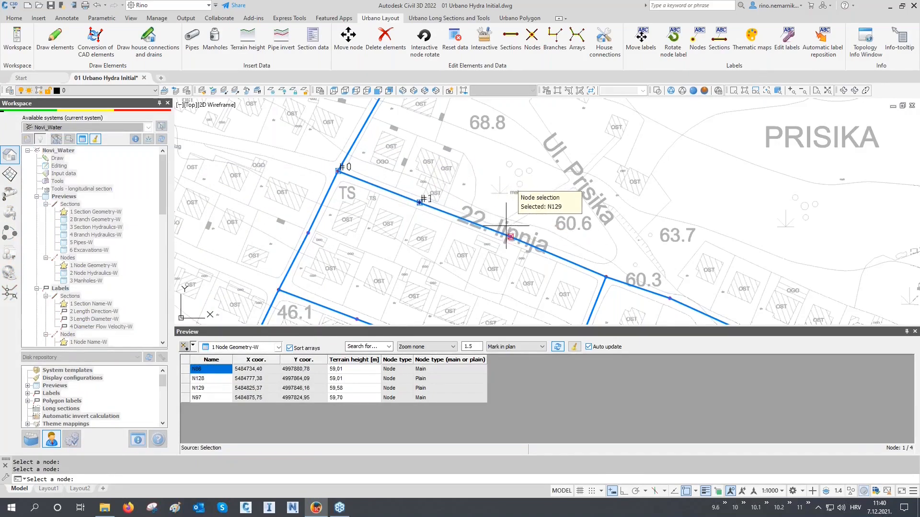
left_click(591, 254)
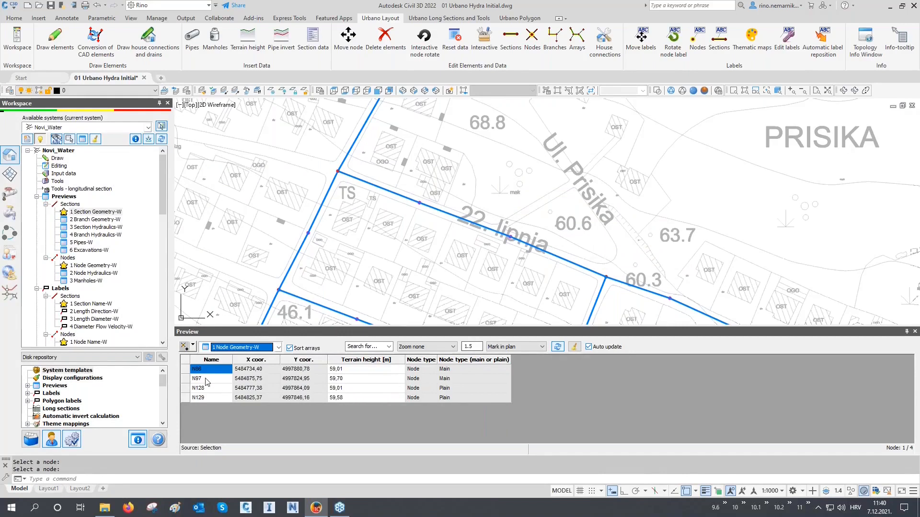
Mark all four previewed nodes in the plan and select the main-or-plain node type value of N86.
left_click_drag(209, 369, 211, 395)
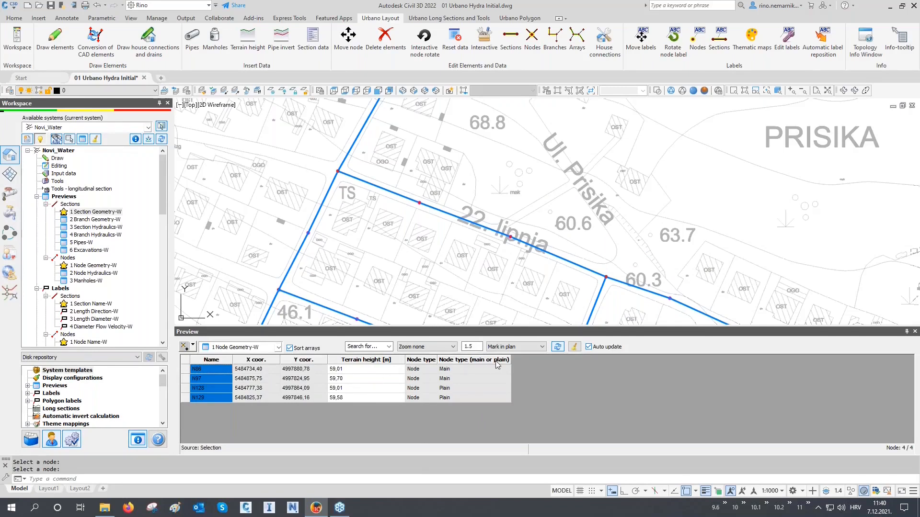
left_click(472, 371)
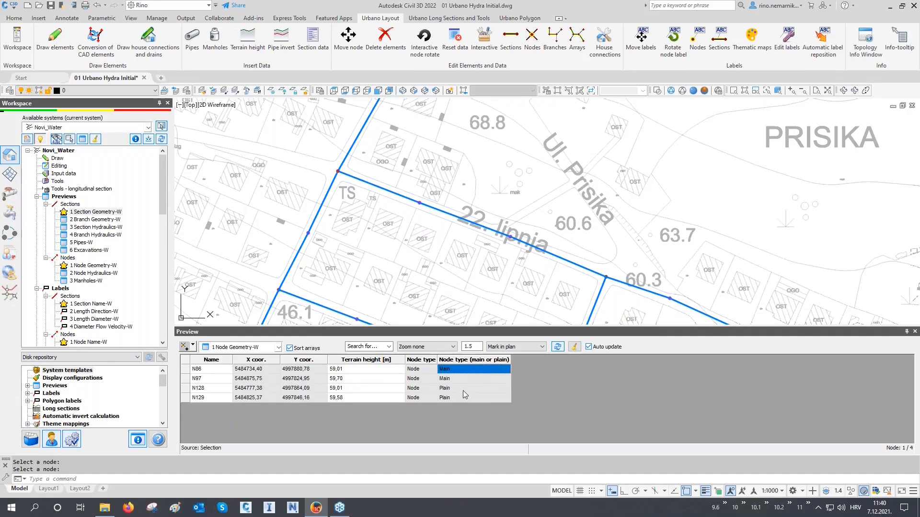
Regenerate the drawing and compare the main and plain node symbols along 22. lipnja street from N86 to N97.
middle_click_drag(340, 175, 344, 199)
scroll(345, 199, "up", 6)
scroll(337, 191, "up", 4)
type("re")
key("Return")
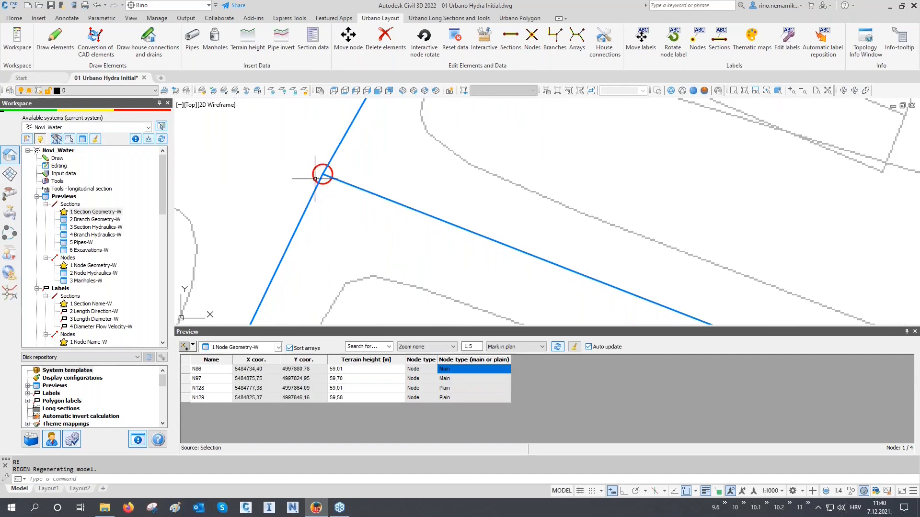
scroll(316, 165, "down", 4)
scroll(529, 253, "up", 4)
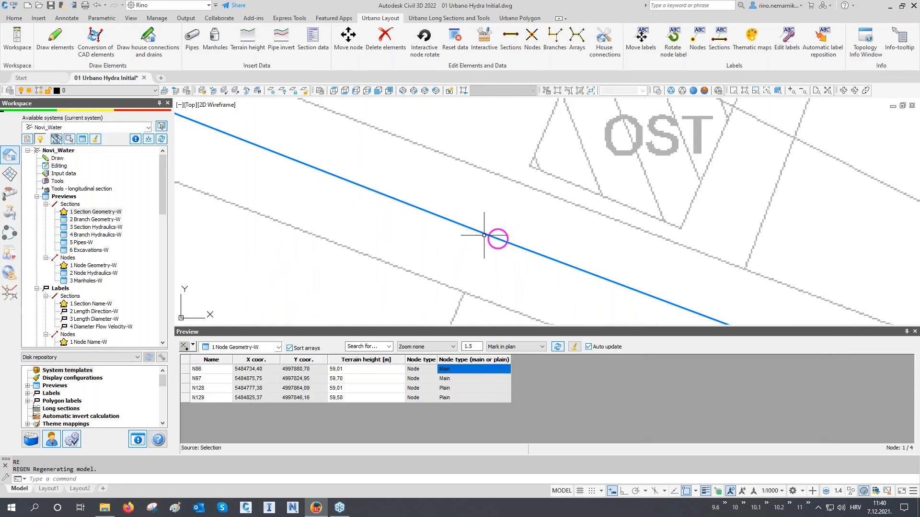
scroll(394, 187, "down", 7)
middle_click_drag(529, 246, 468, 217)
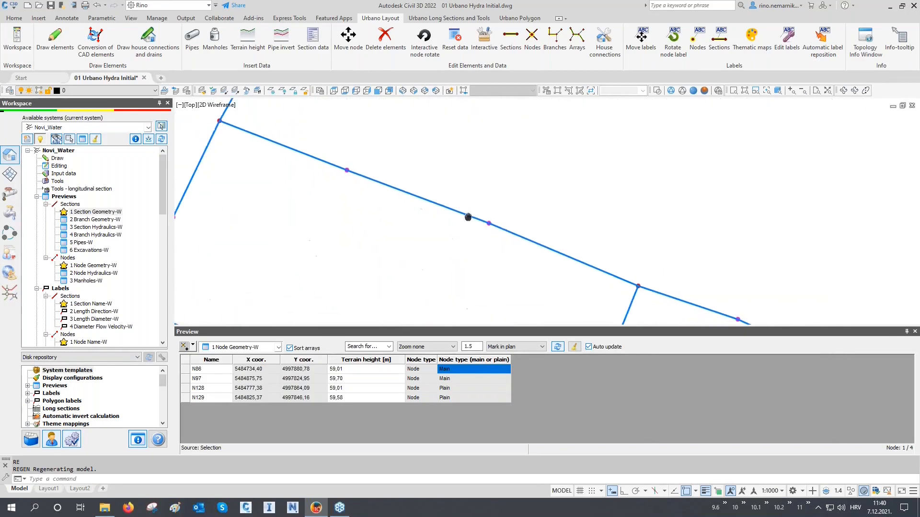
scroll(632, 285, "up", 5)
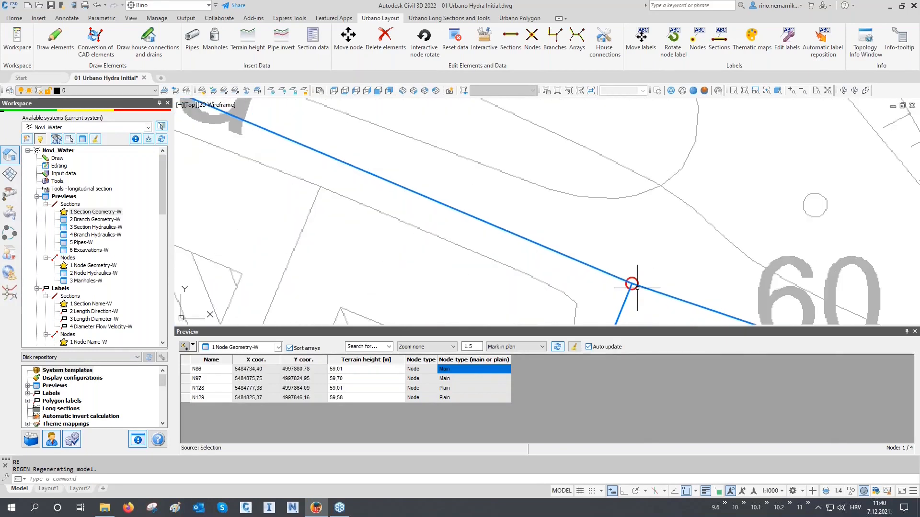
scroll(551, 267, "down", 5)
middle_click_drag(547, 267, 577, 271)
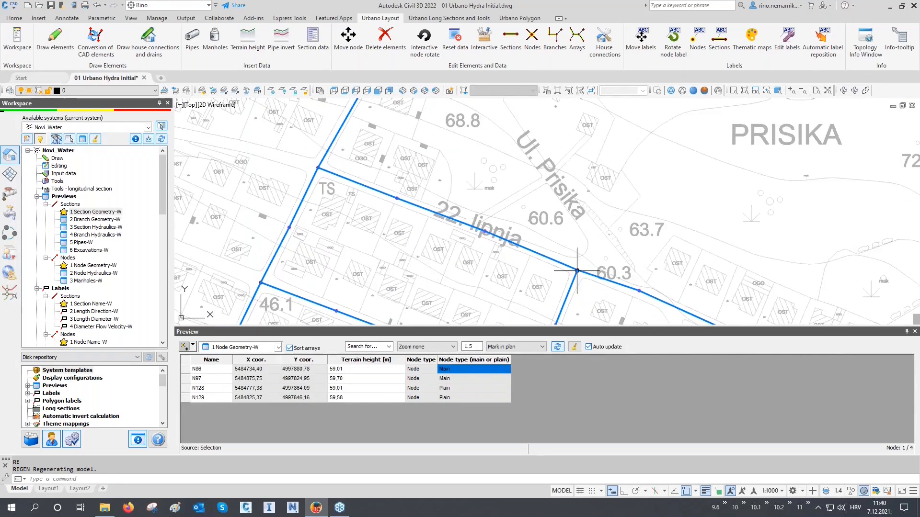
Examine the node symbols at the junctions and along the pipes in the rest of the network.
scroll(326, 126, "down", 6)
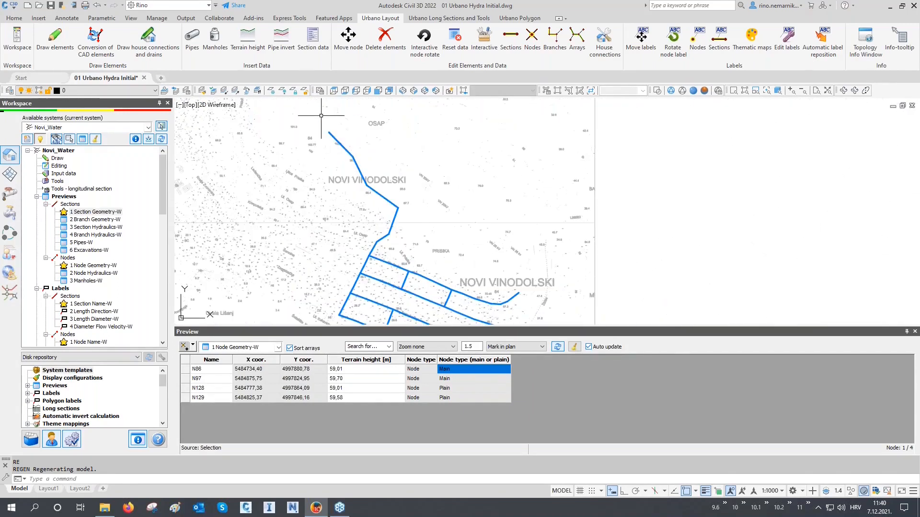
scroll(326, 130, "up", 8)
scroll(327, 141, "down", 5)
middle_click_drag(401, 257, 438, 174)
scroll(424, 265, "up", 8)
scroll(424, 267, "up", 4)
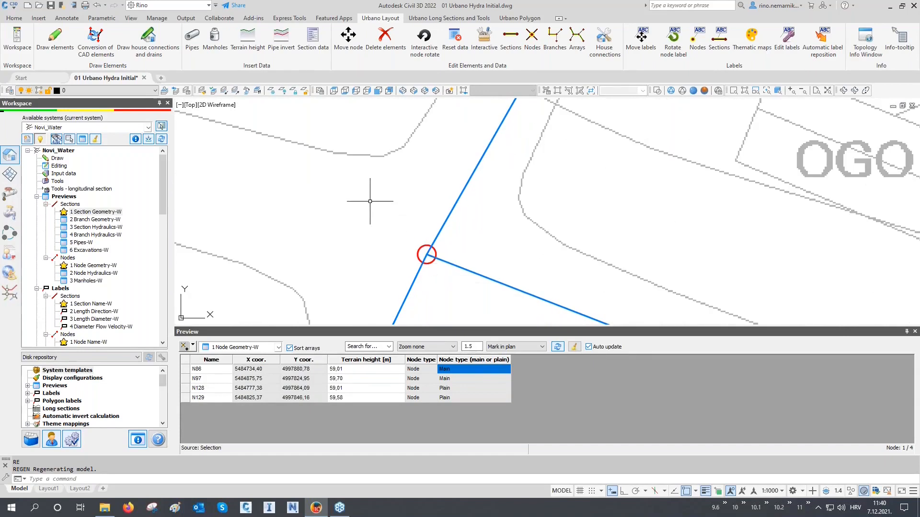
scroll(370, 201, "down", 10)
scroll(623, 309, "up", 2)
scroll(620, 302, "up", 4)
scroll(539, 225, "down", 6)
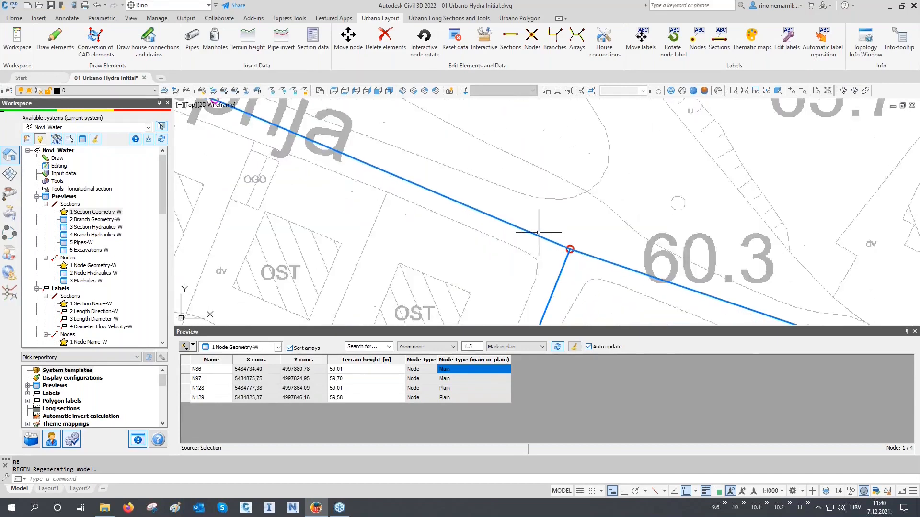
scroll(556, 244, "down", 2)
scroll(589, 267, "up", 6)
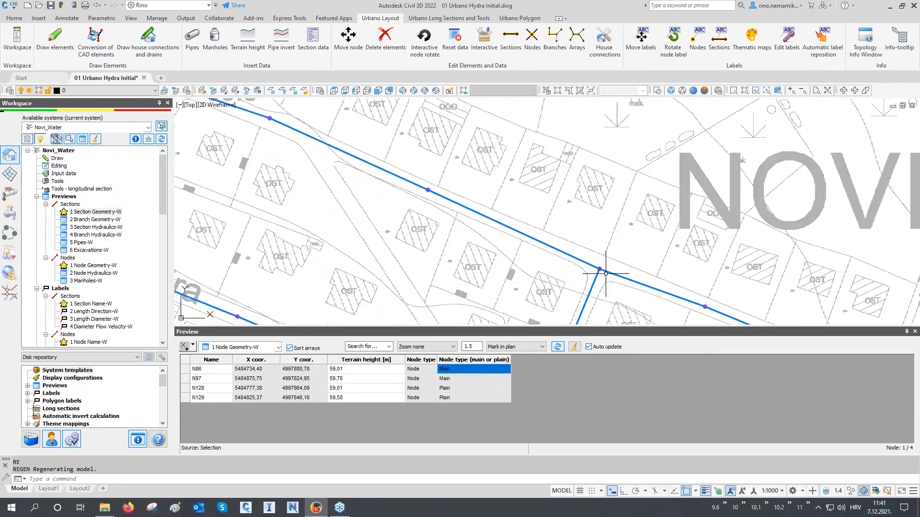
scroll(589, 267, "up", 2)
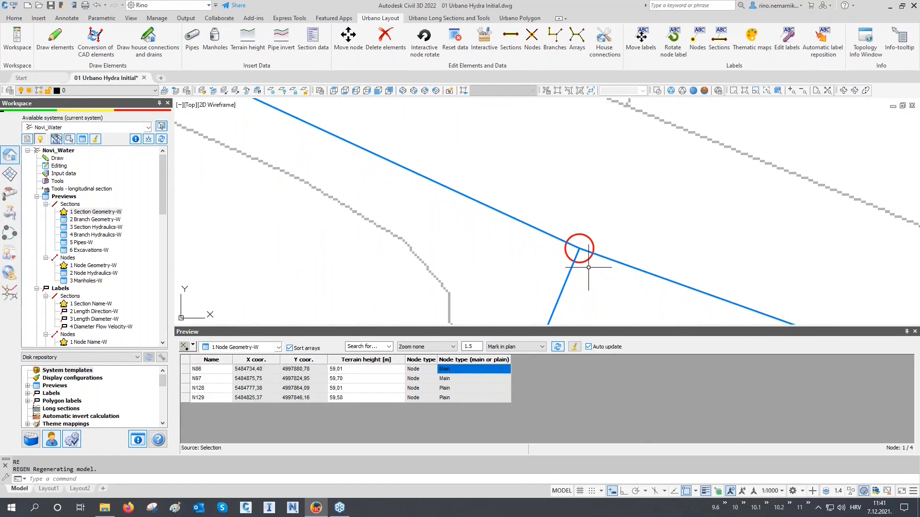
scroll(588, 266, "down", 10)
middle_click_drag(303, 181, 345, 231)
scroll(337, 227, "up", 2)
Switch the preview to 1 Section Geometry-W and load branches B63, B67 and B68 with the Branches selection.
left_click(244, 349)
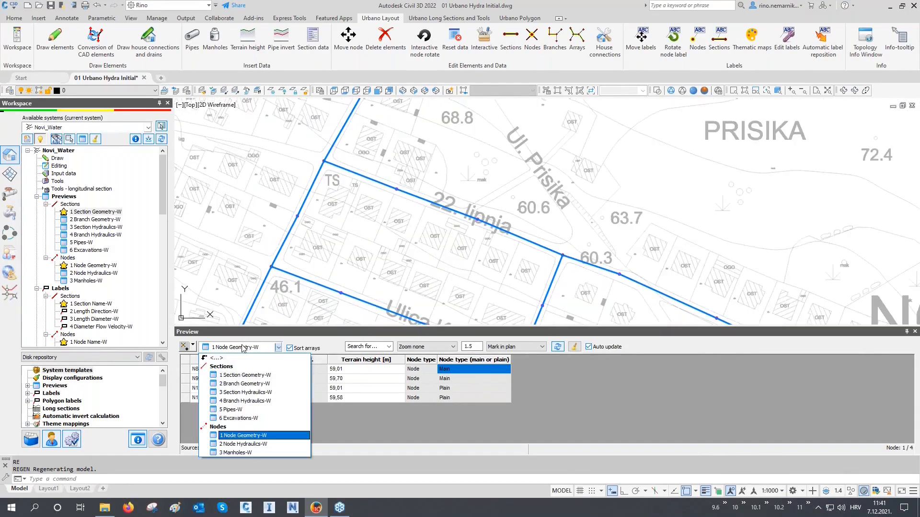
left_click(239, 376)
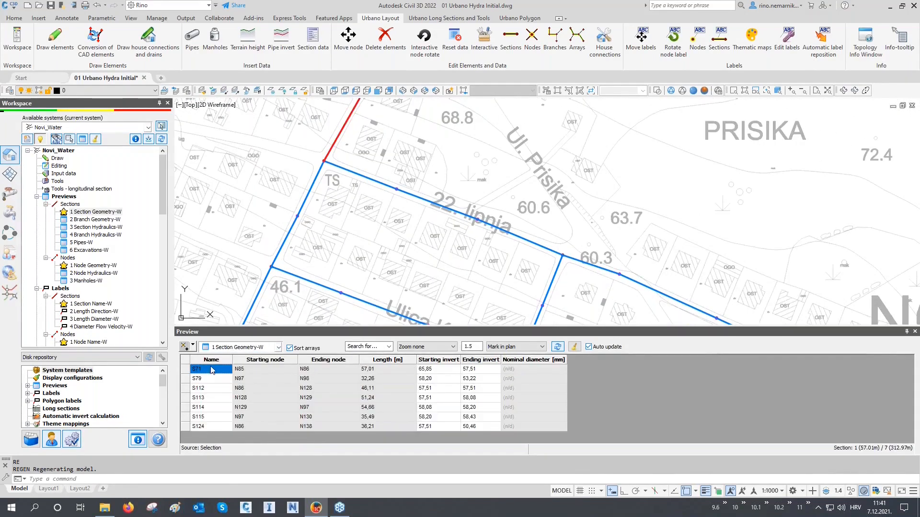
left_click(192, 346)
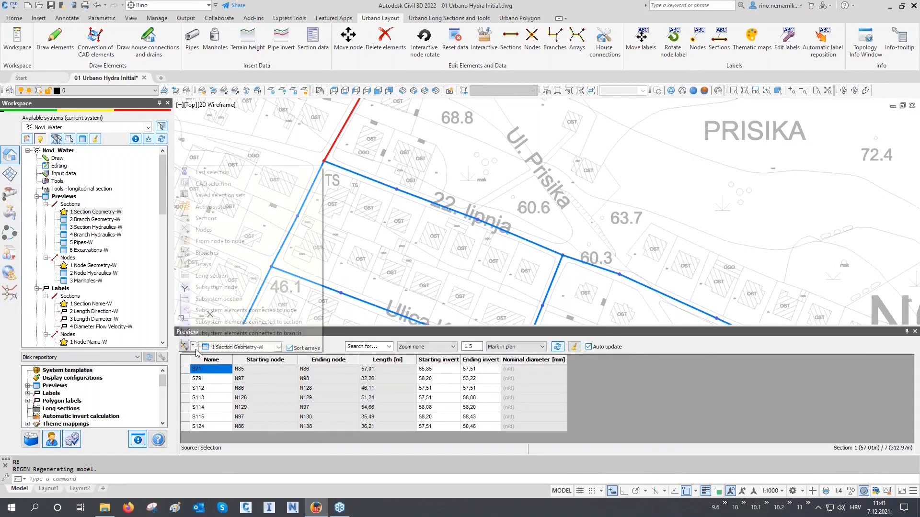
left_click(228, 258)
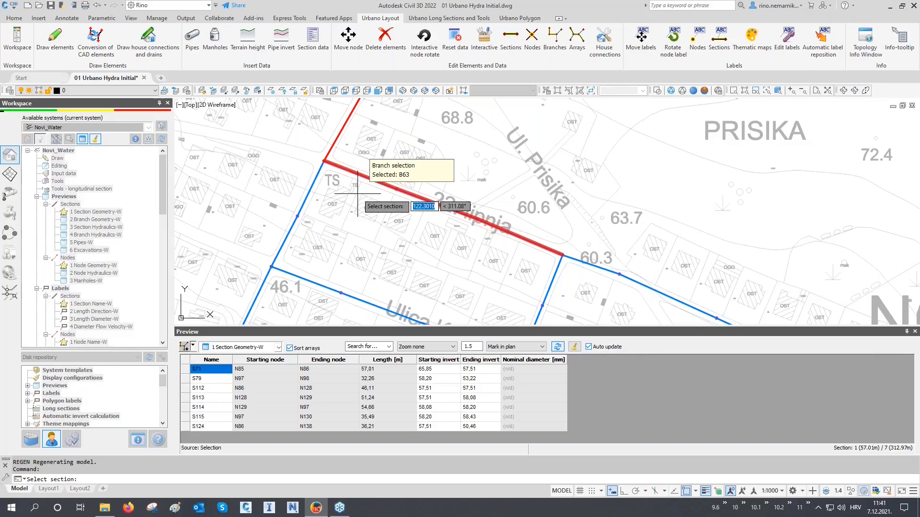
scroll(357, 165, "up", 3)
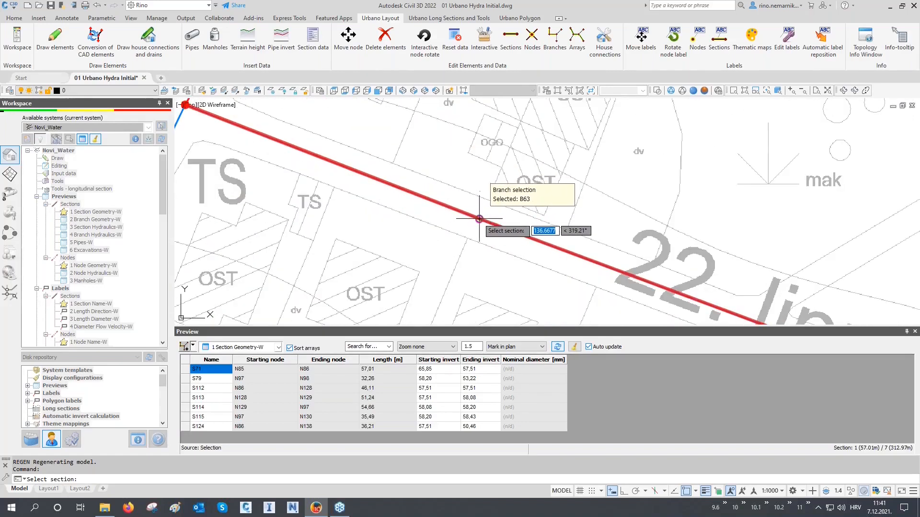
scroll(479, 219, "down", 5)
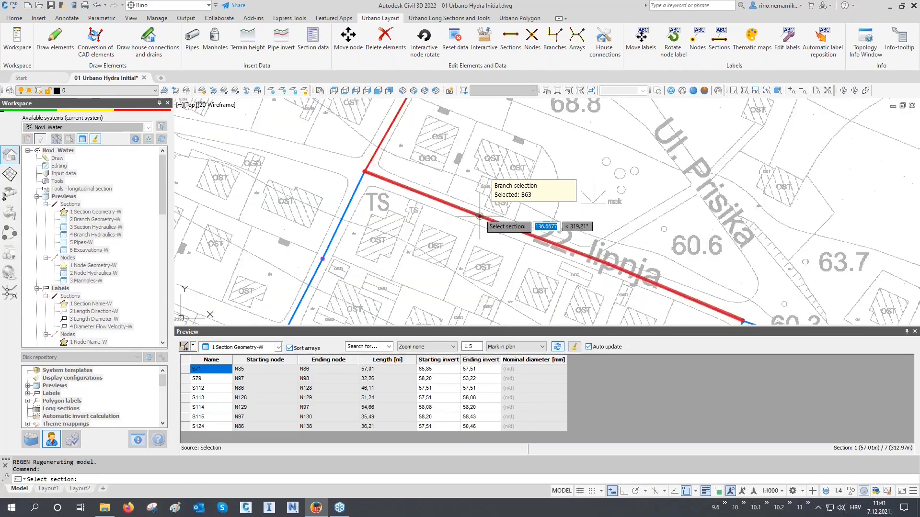
mouse_move(479, 219)
middle_mouse_down()
mouse_move(458, 200)
mouse_move(360, 166)
middle_mouse_up()
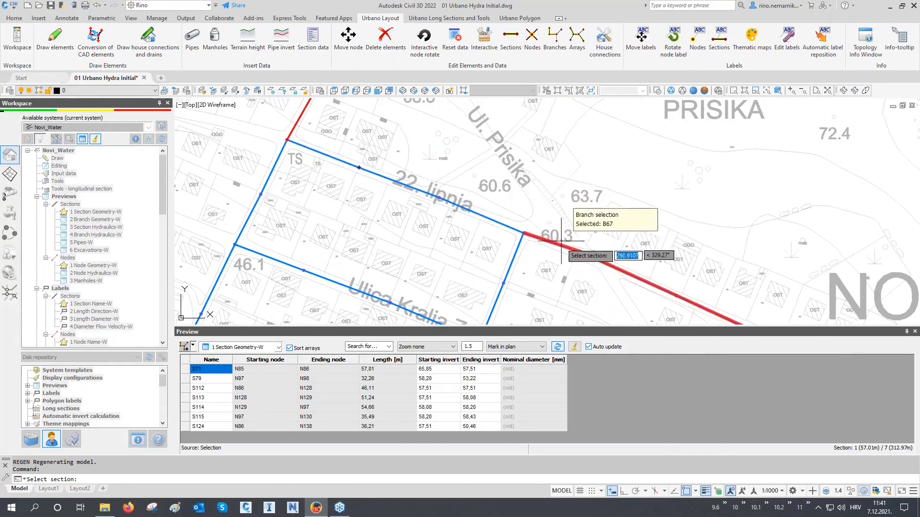
mouse_move(561, 244)
middle_mouse_down()
mouse_move(487, 215)
mouse_move(489, 205)
middle_mouse_up()
scroll(416, 197, "down", 2)
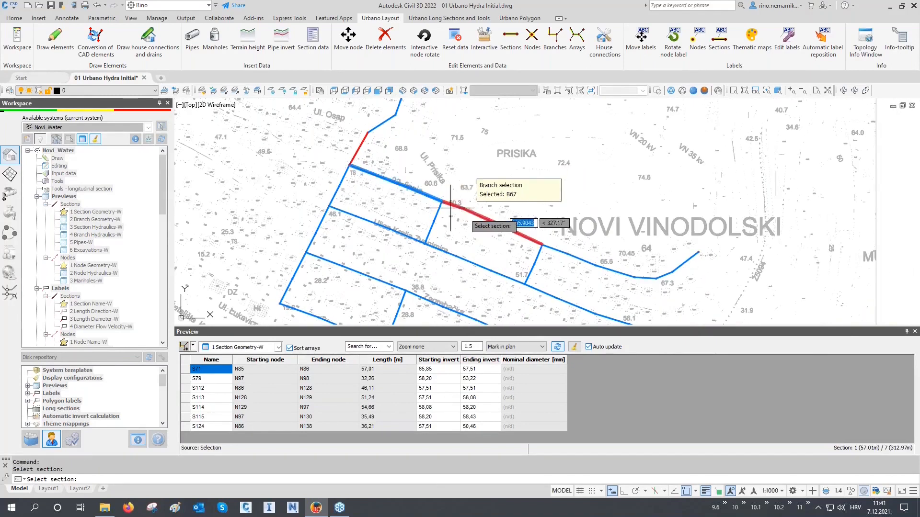
left_click(568, 246)
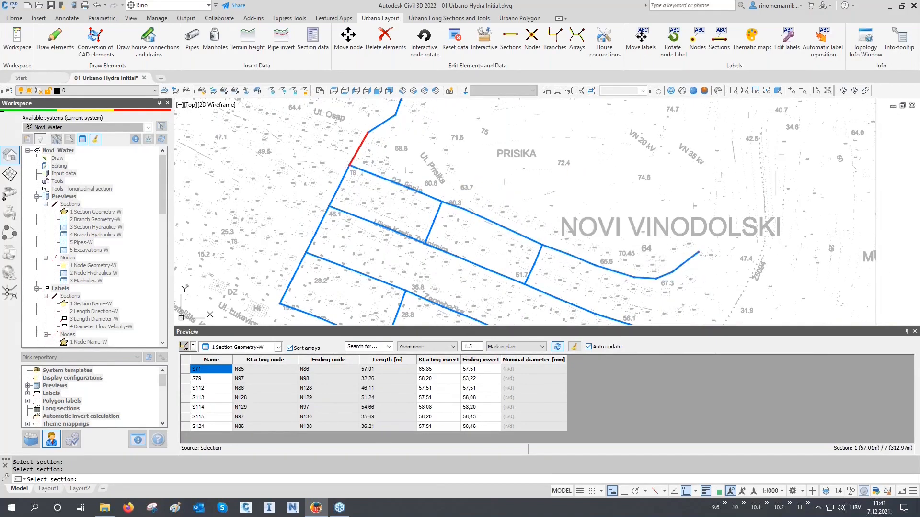
Mark all loaded sections in the plan and, in the 2 Branch Geometry-W preview, mark branches B63, B67 and B68 one by one.
left_click_drag(223, 374, 228, 461)
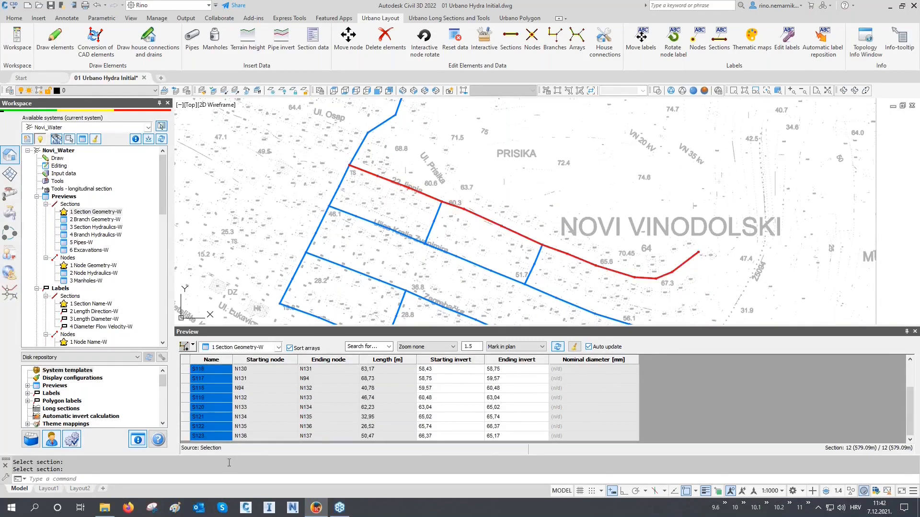
left_click(247, 347)
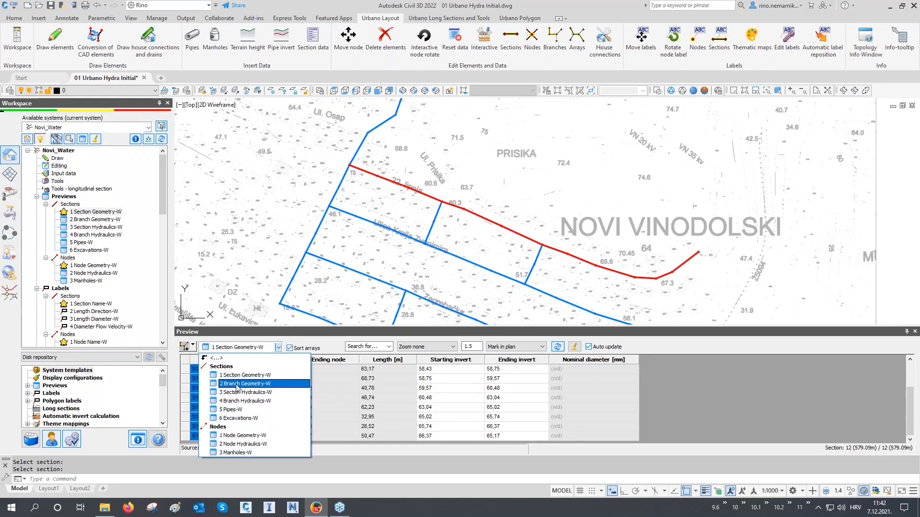
left_click(236, 385)
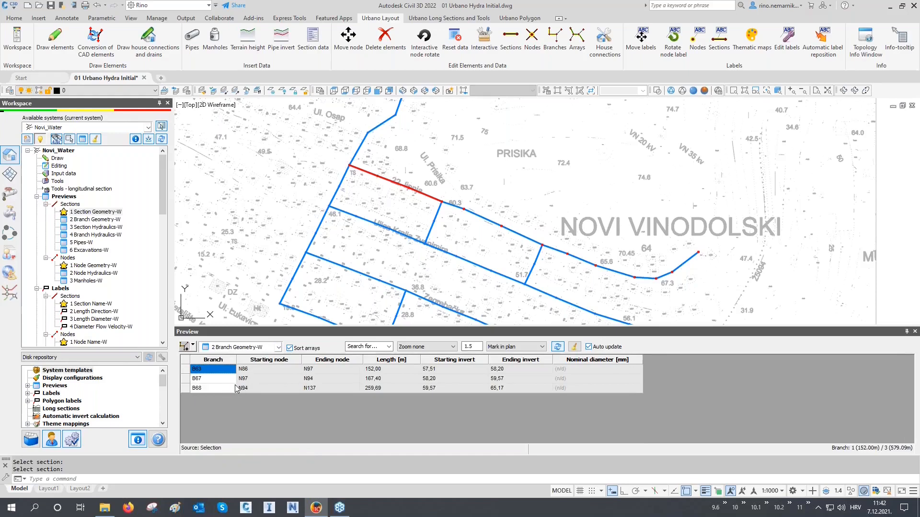
left_click(186, 369)
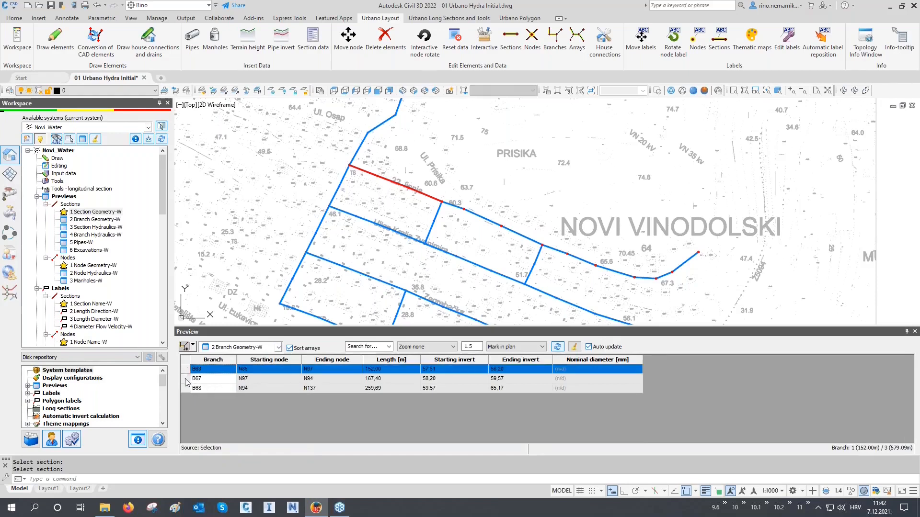
left_click(186, 378)
left_click(186, 388)
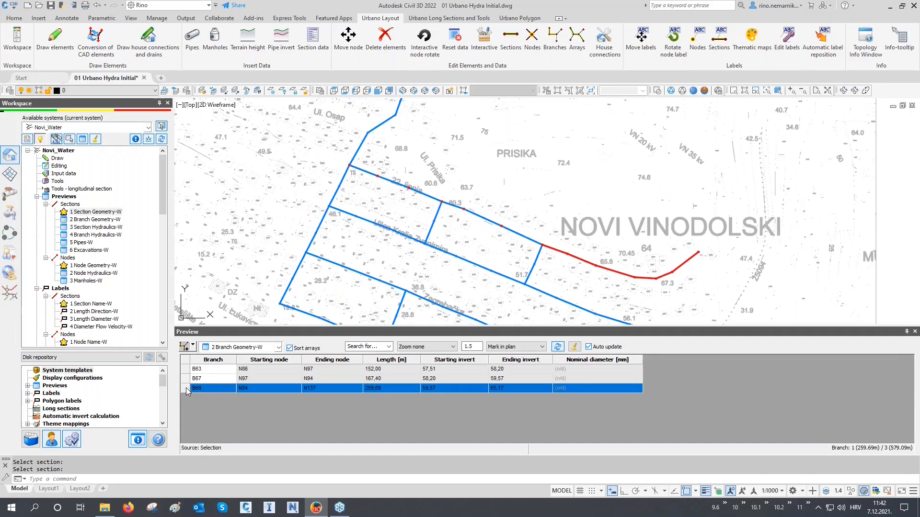
Load arrays A33 and A32 into the preview with the Arrays selection, turning object snap off while picking.
left_click(196, 348)
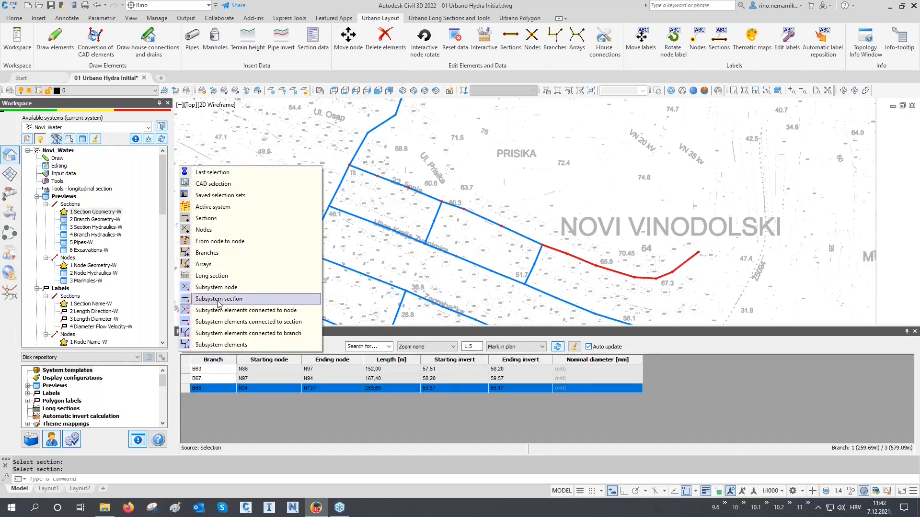
left_click(223, 268)
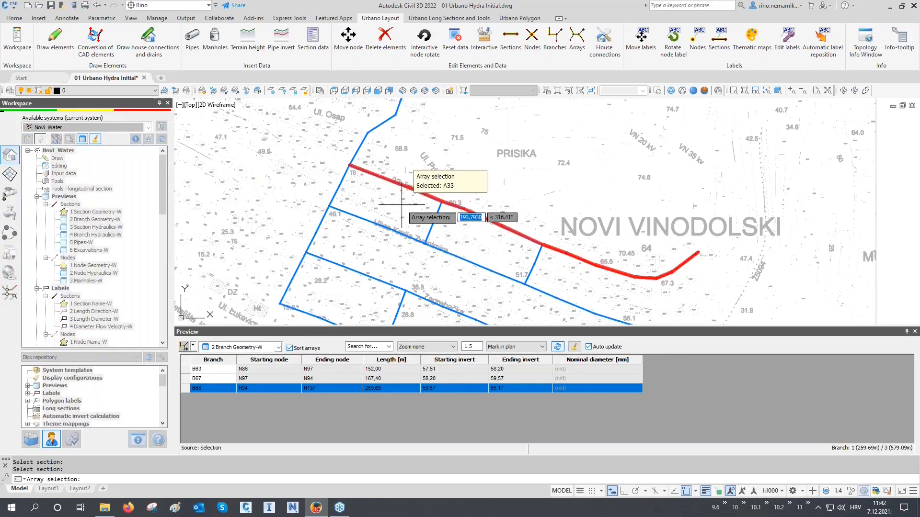
middle_click_drag(402, 205, 400, 185)
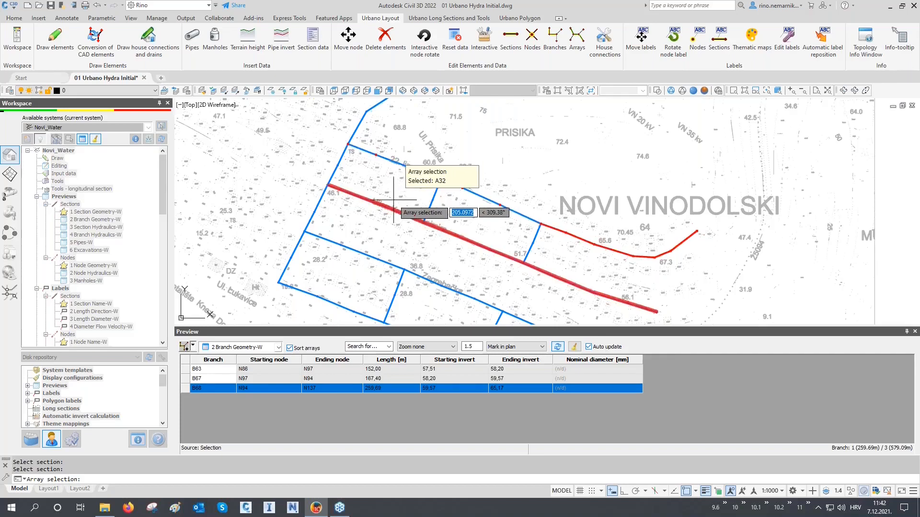
scroll(400, 187, "down", 4)
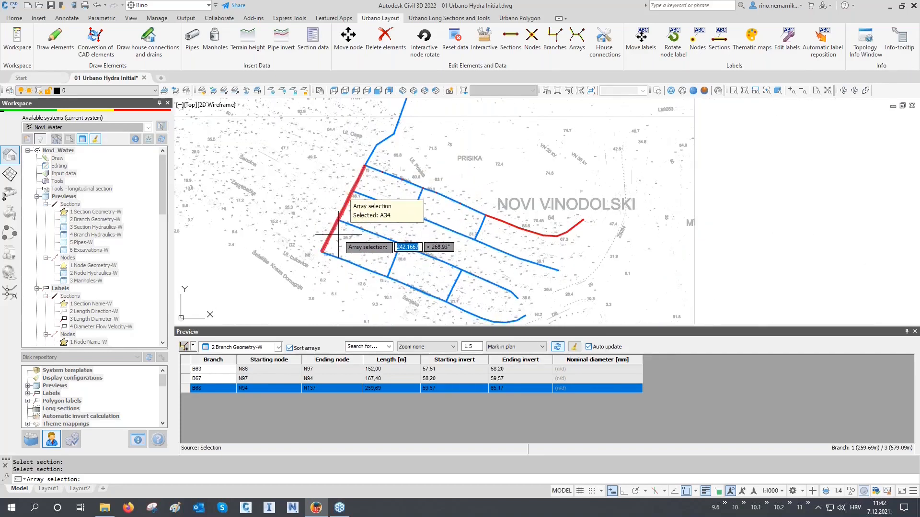
scroll(332, 244, "down", 4)
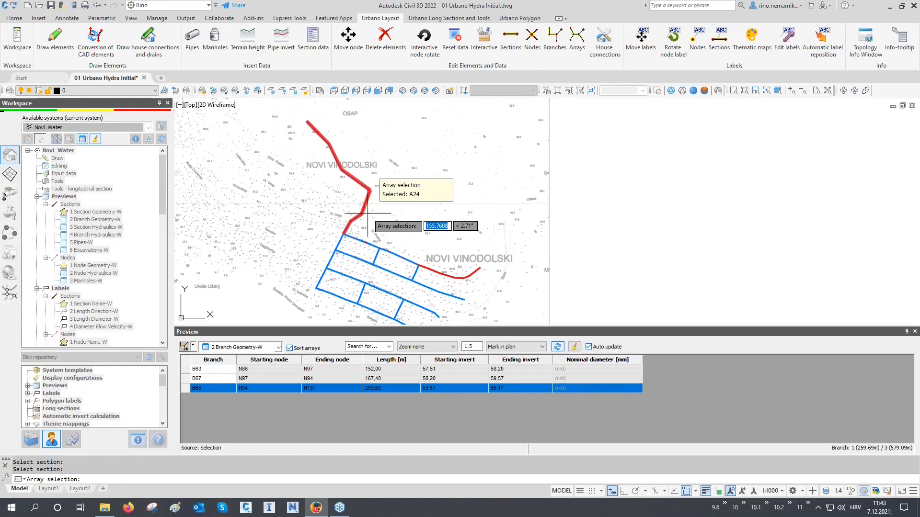
scroll(368, 214, "up", 2)
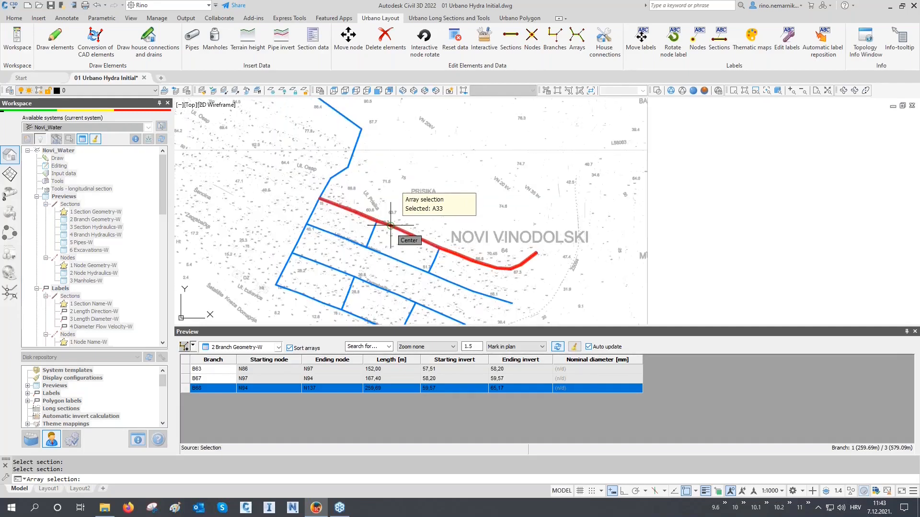
key("F3")
left_click(389, 255)
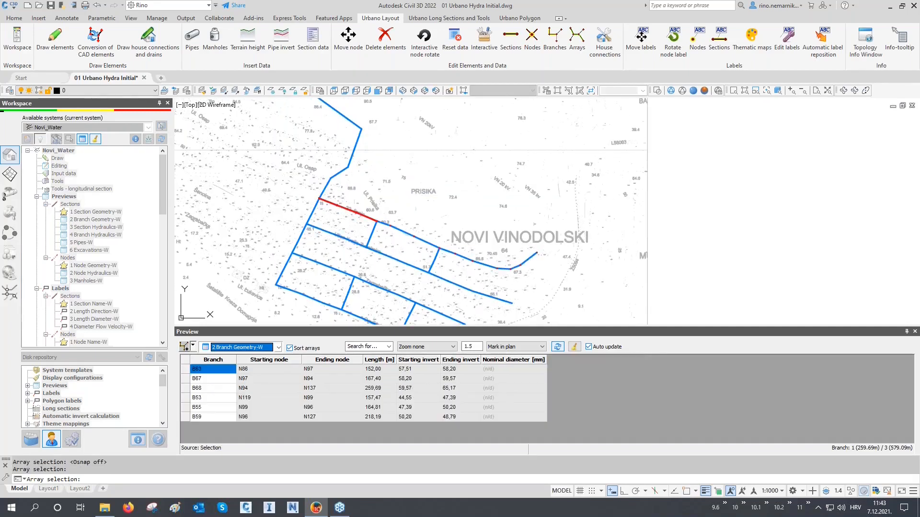
key("Return")
Switch the preview to 1 Section Geometry-W and mark all sections of both arrays in the plan.
left_click(230, 348)
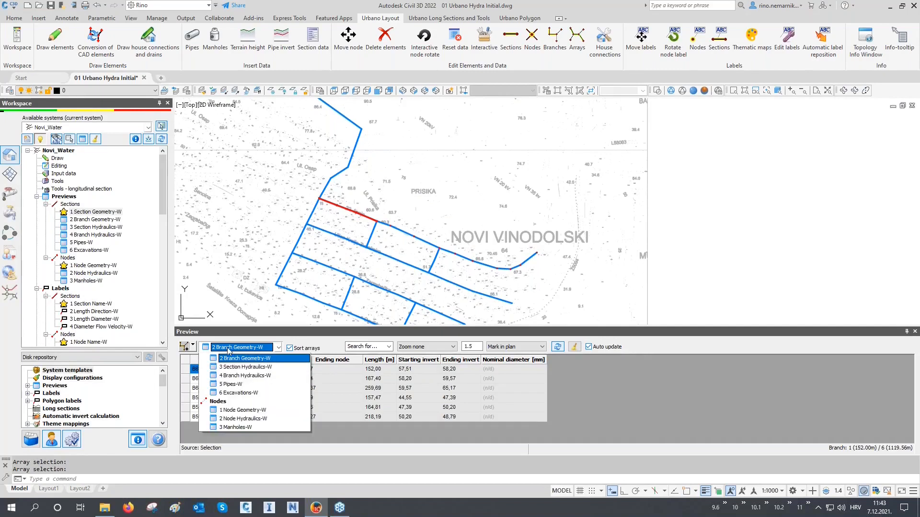
left_click(225, 373)
left_click_drag(225, 374, 236, 461)
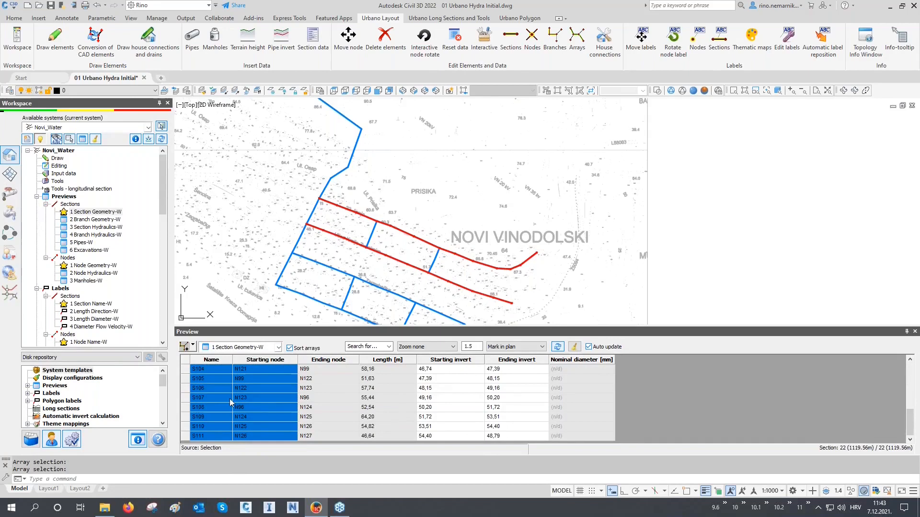
Switch the preview to 2 Branch Geometry-W and mark all branches of both arrays in the plan.
left_click(230, 348)
left_click(231, 384)
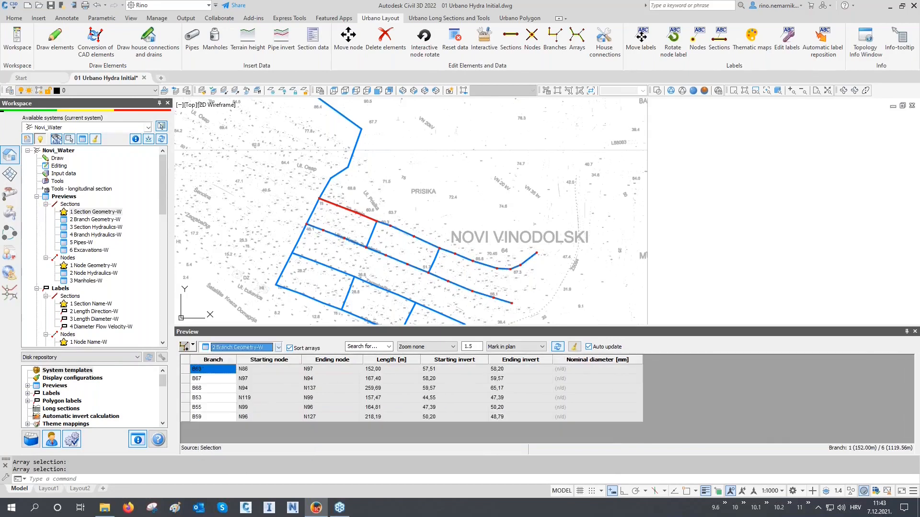
left_click_drag(205, 374, 215, 418)
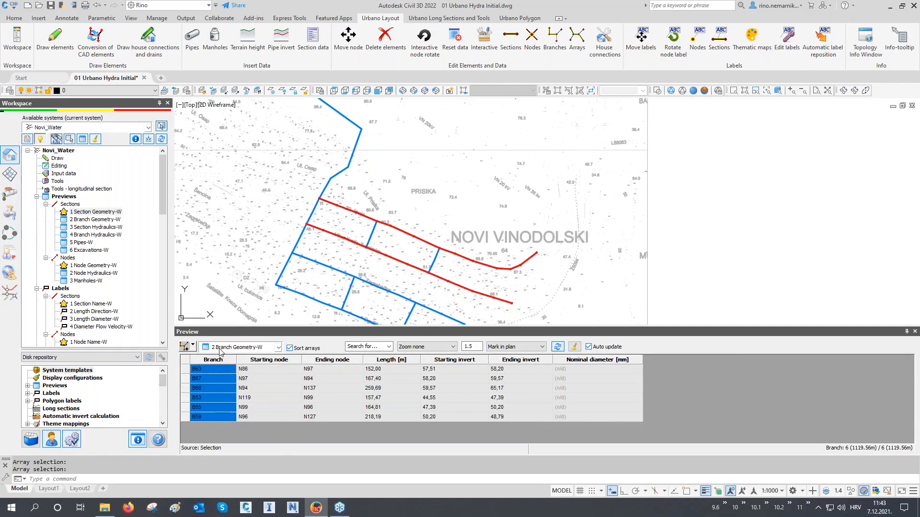
Create a new preview under Sections named Arrays and set its scope to Arrays.
right_click(72, 204)
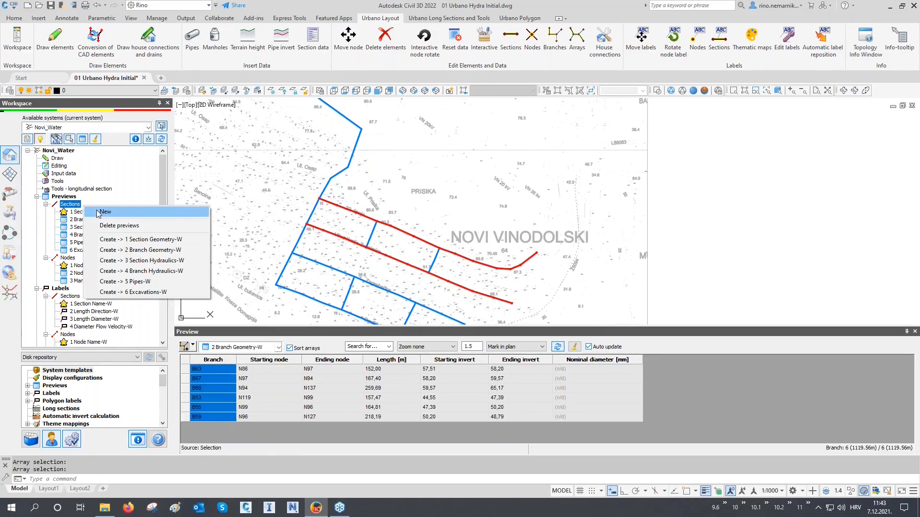
left_click(101, 212)
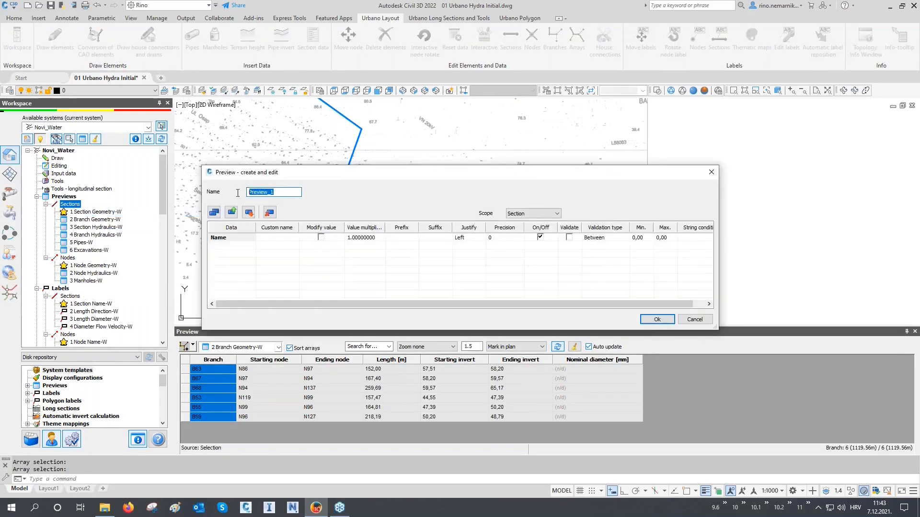
type("Arrays")
left_click(514, 216)
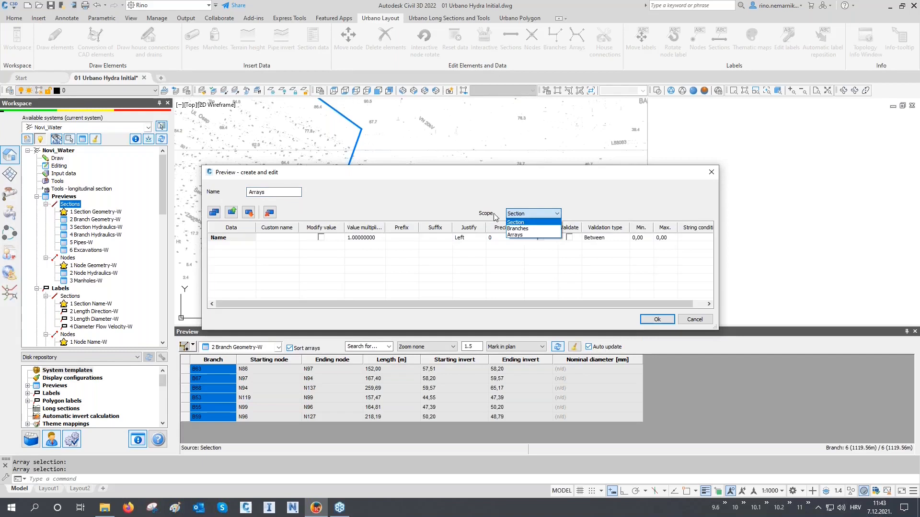
left_click(537, 235)
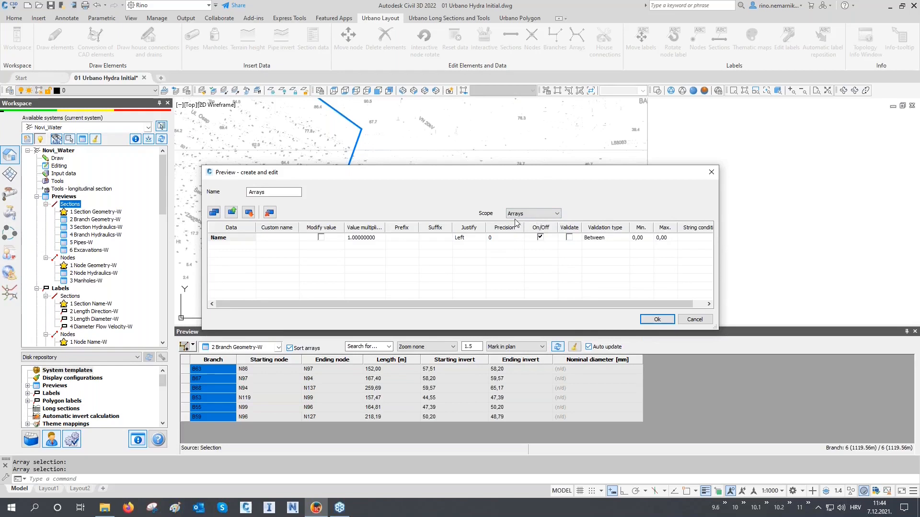
In the new preview's data selection, add Array / axis from General properties and remove Name.
left_click(218, 214)
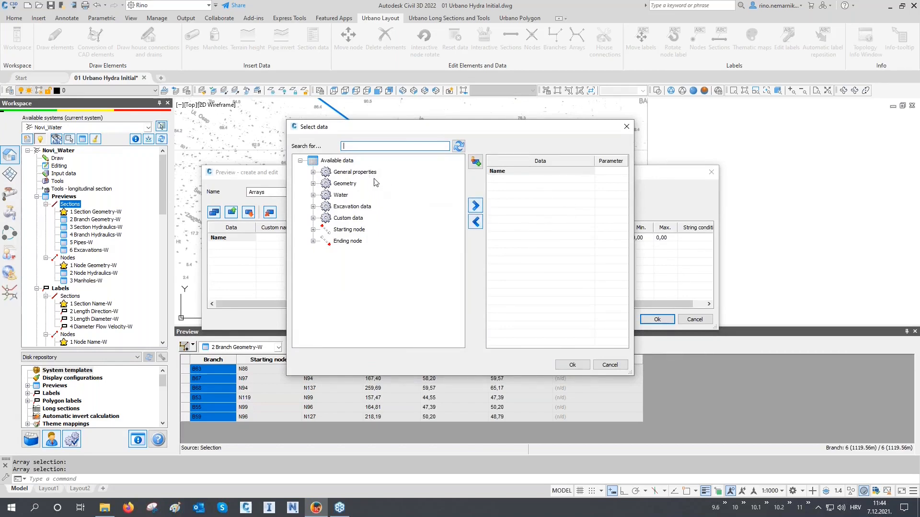
left_click(313, 172)
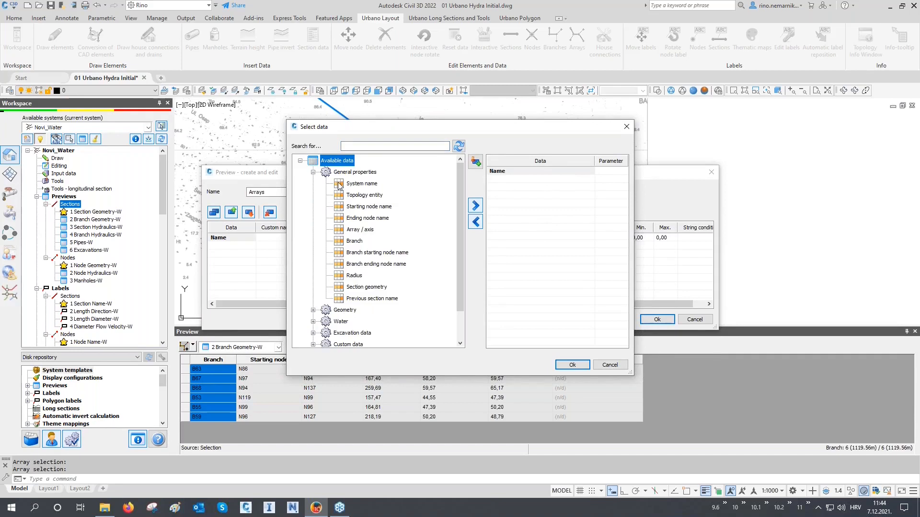
left_click(351, 229)
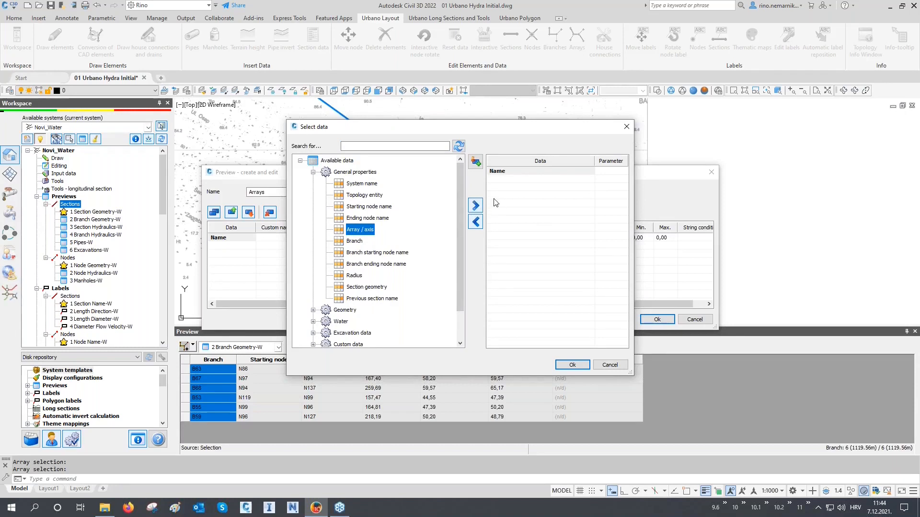
left_click(477, 206)
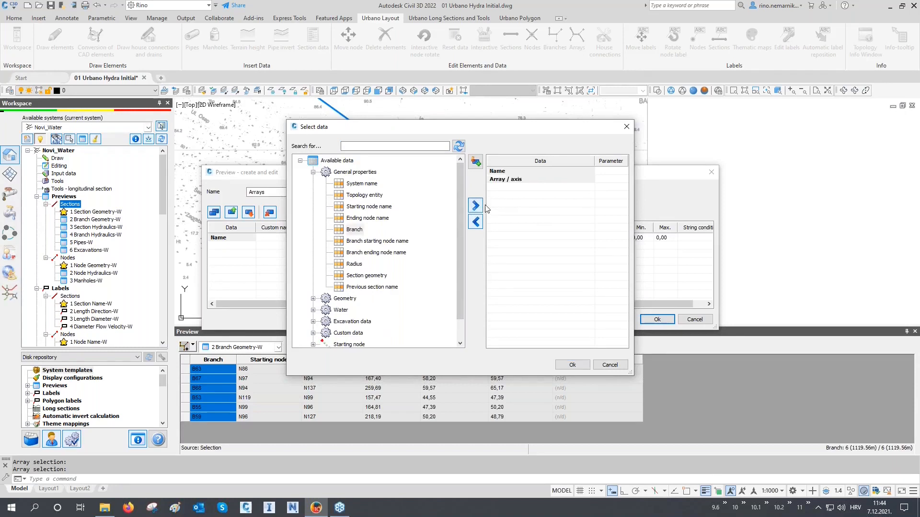
left_click(500, 173)
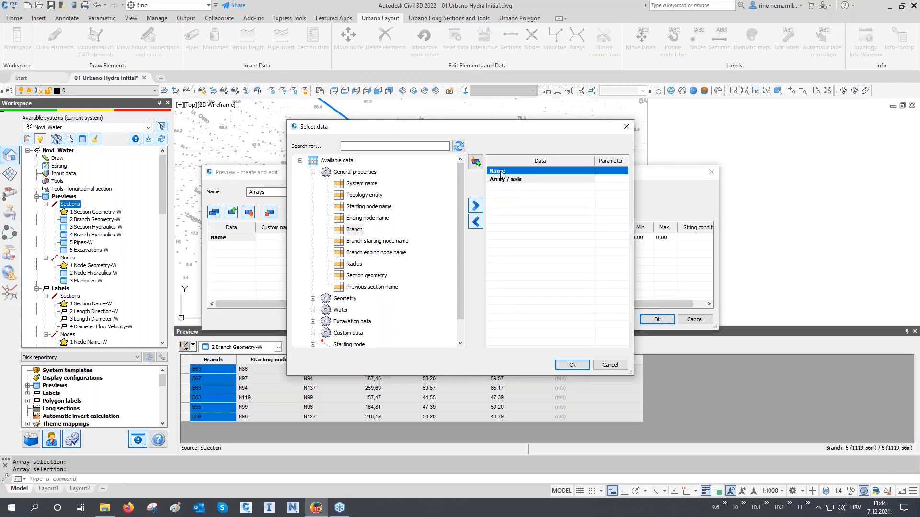
left_click(476, 223)
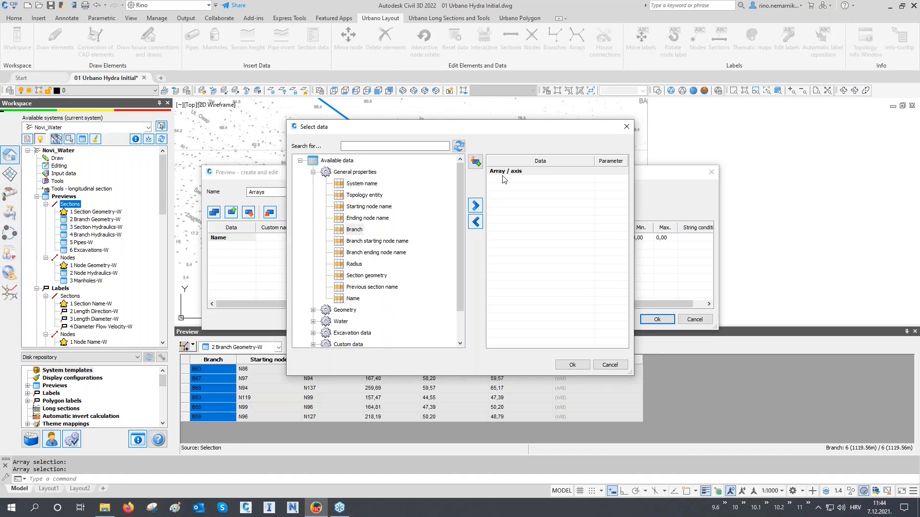
Search the available data for "array", add Array length [m], and confirm the data selection and the new preview.
left_click(402, 146)
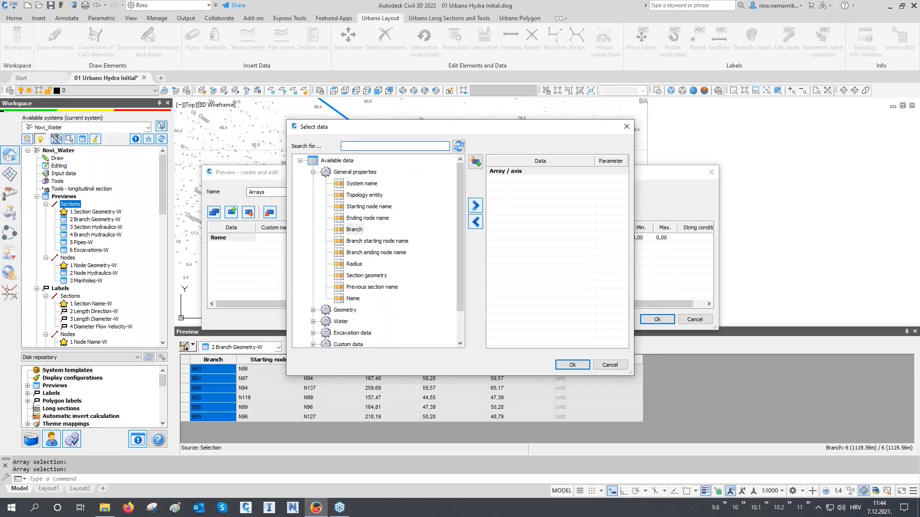
type("array")
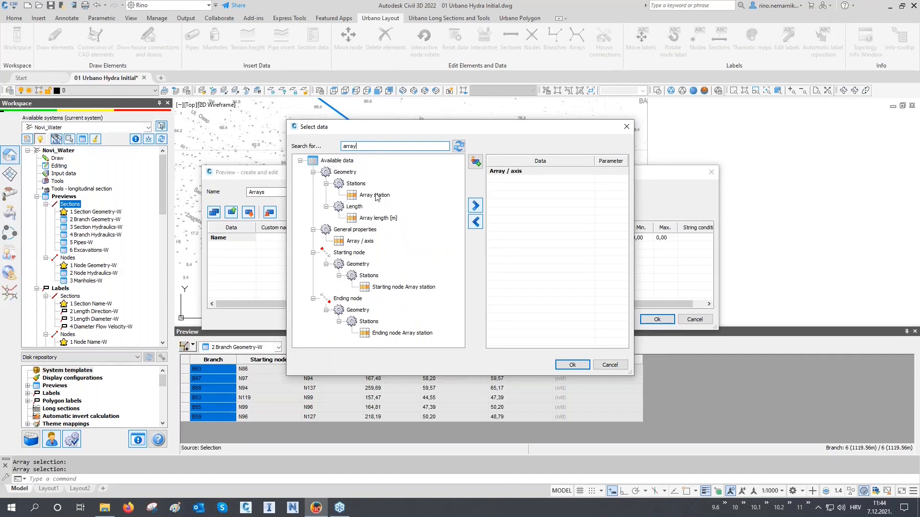
left_click(374, 220)
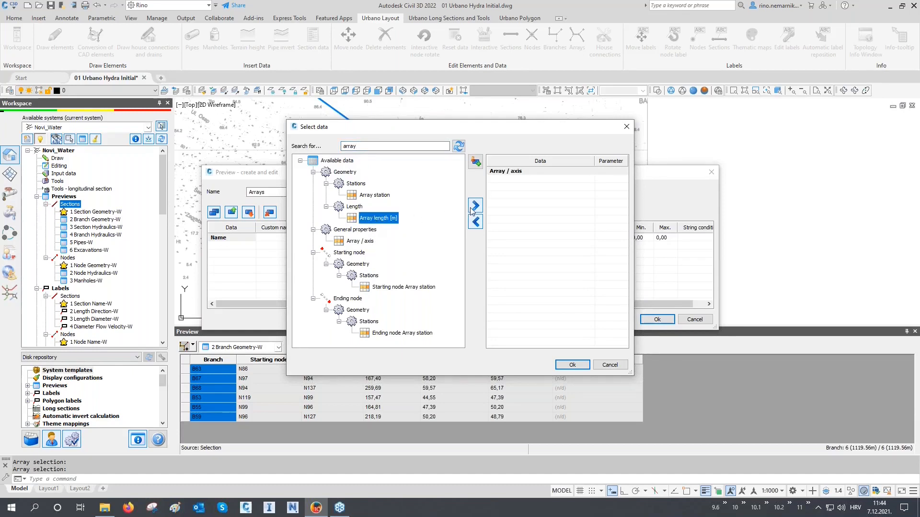
double_click(386, 218)
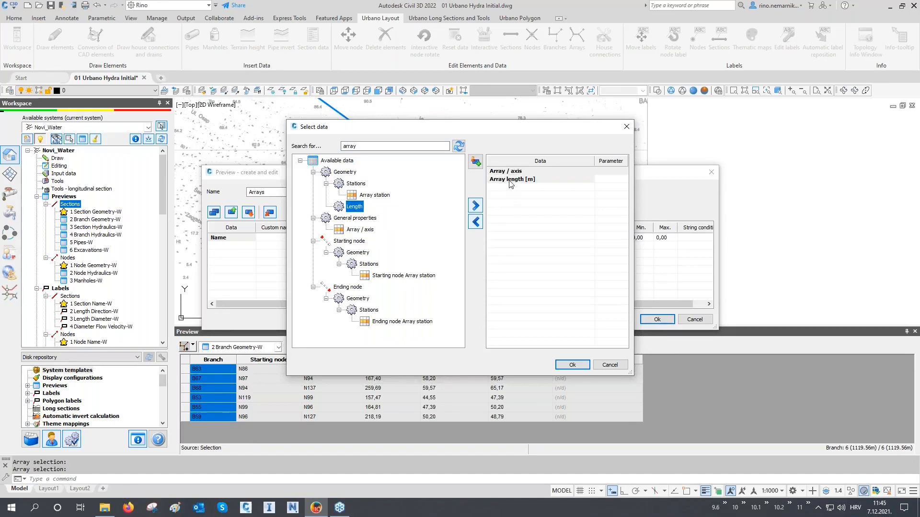
left_click(374, 146)
left_click(560, 364)
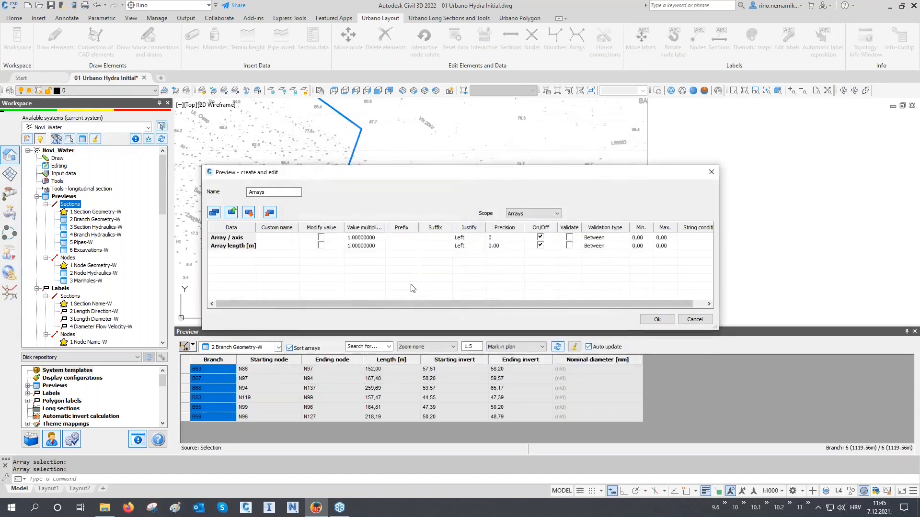
left_click(655, 320)
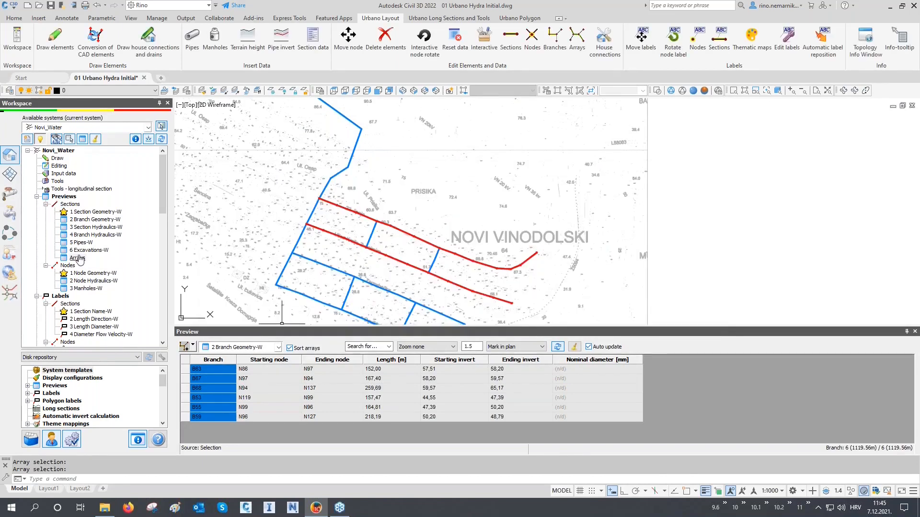
Switch the preview to Arrays and mark arrays A33 and A32 in turn in the plan.
left_click(239, 348)
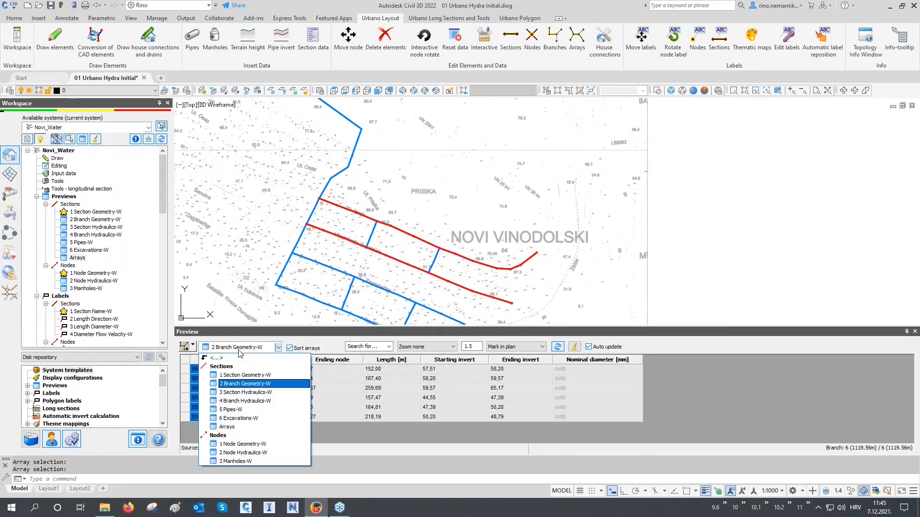
left_click(238, 427)
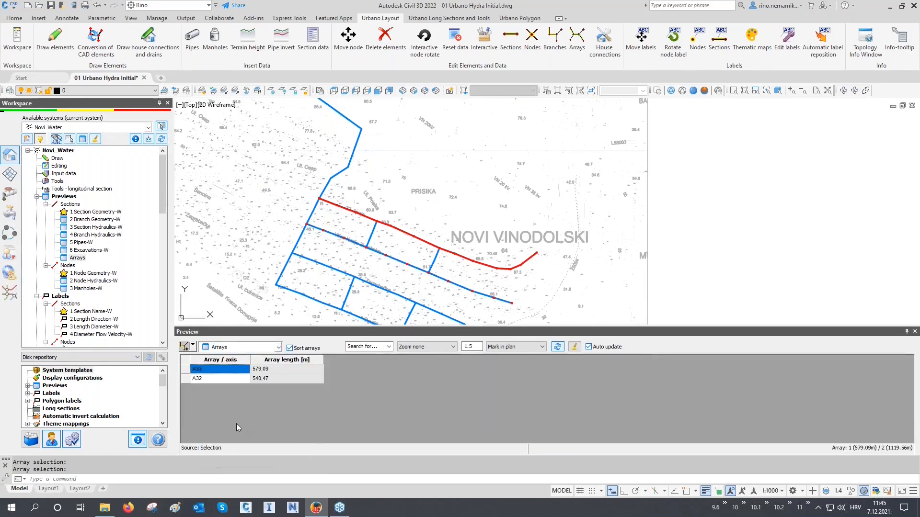
left_click(186, 369)
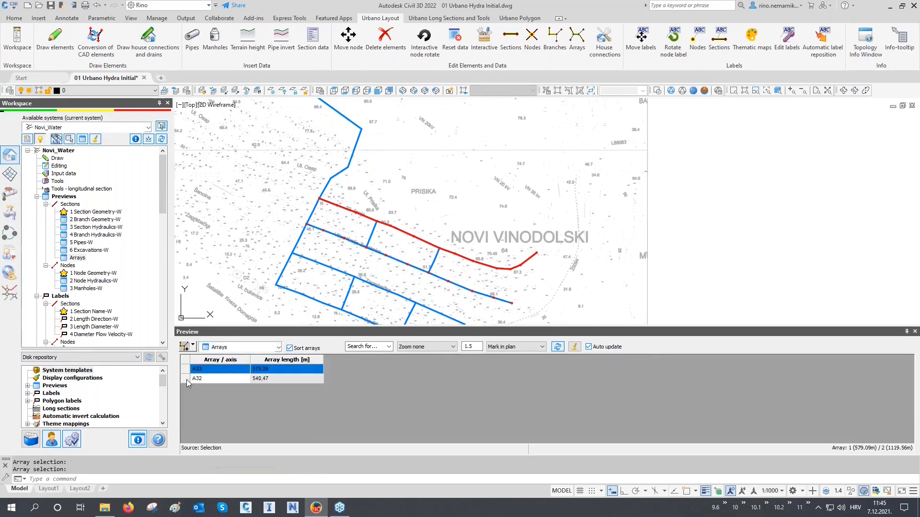
left_click(187, 378)
left_click(186, 369)
Load the whole active system into the Arrays preview and mark arrays A26 through A30 one by one in the plan.
left_click(193, 346)
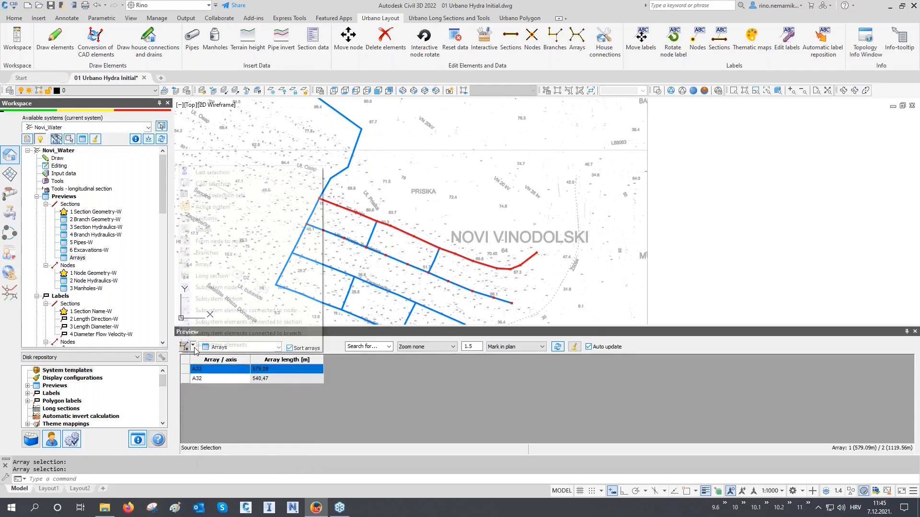
left_click(230, 212)
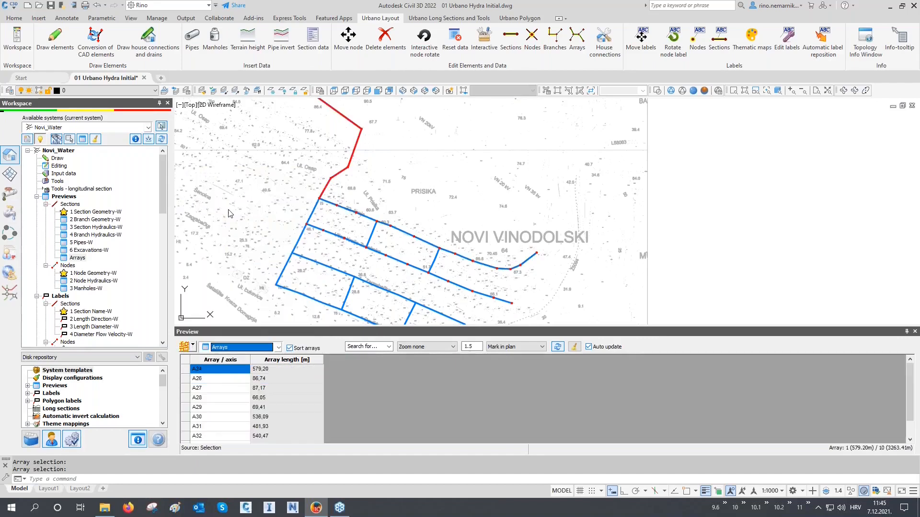
left_click(187, 379)
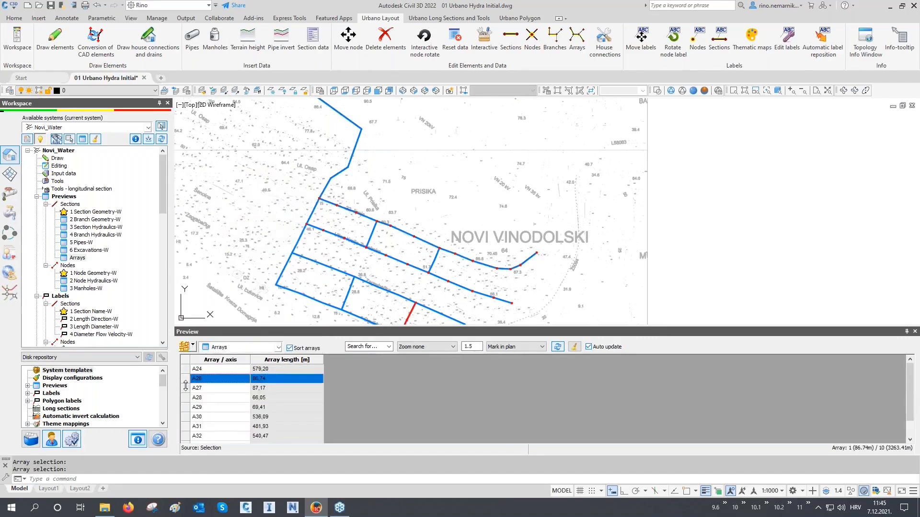
left_click(187, 388)
left_click(187, 400)
left_click(187, 408)
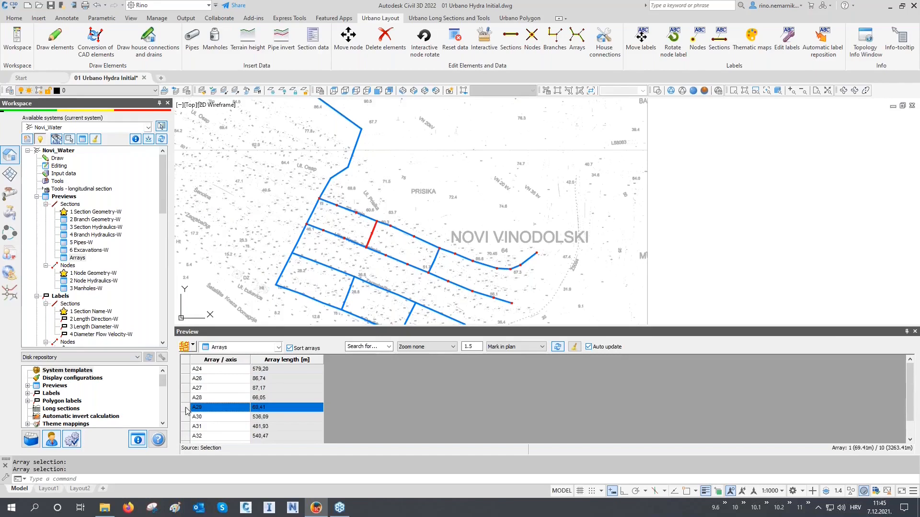
left_click(187, 417)
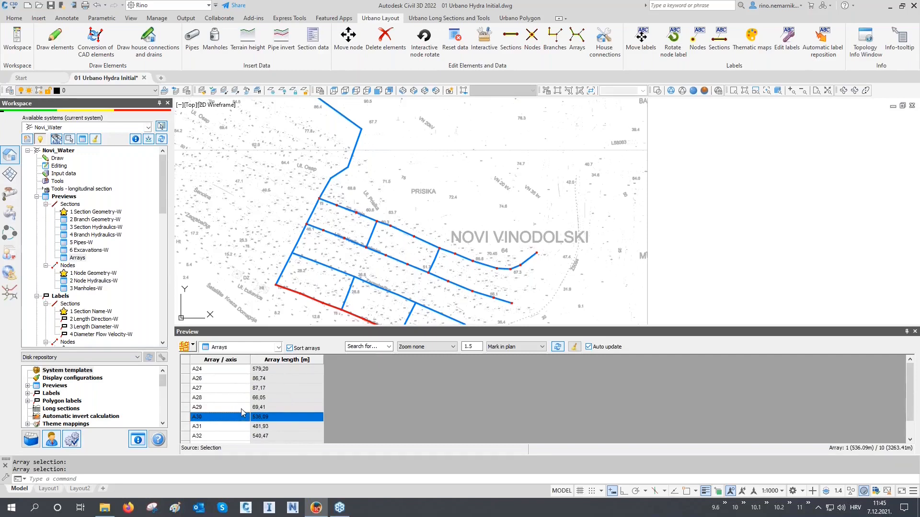
Go through arrays A24, A26, A27 and A28 again by their names, marking each one in the plan.
left_click(235, 370)
left_click(234, 379)
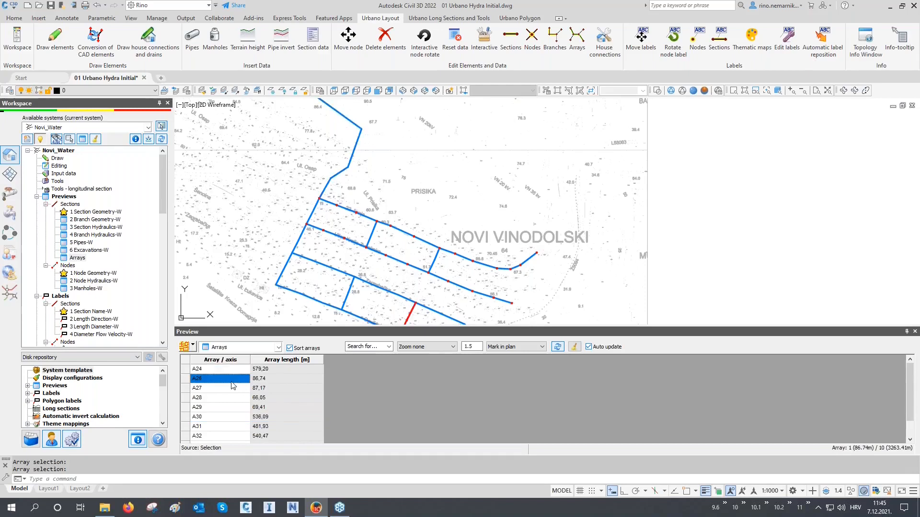
left_click(233, 388)
left_click(229, 398)
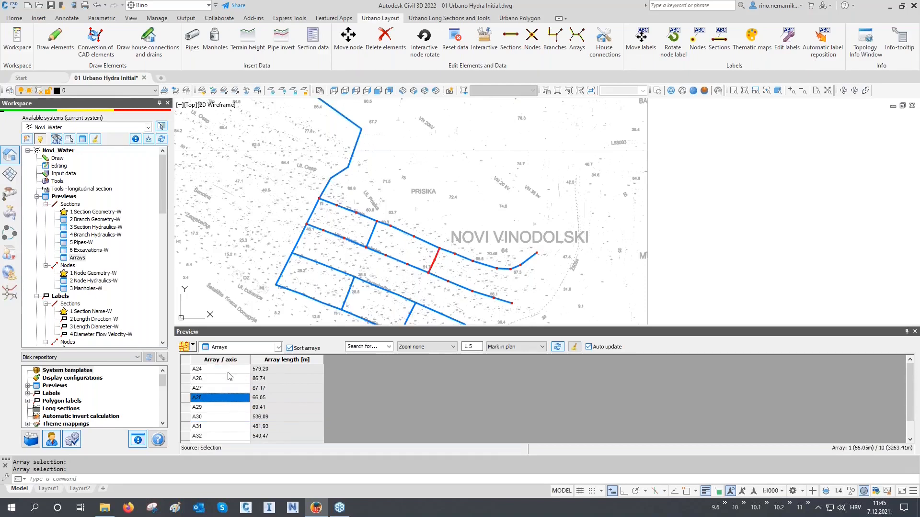
double_click(228, 370)
left_click(225, 379)
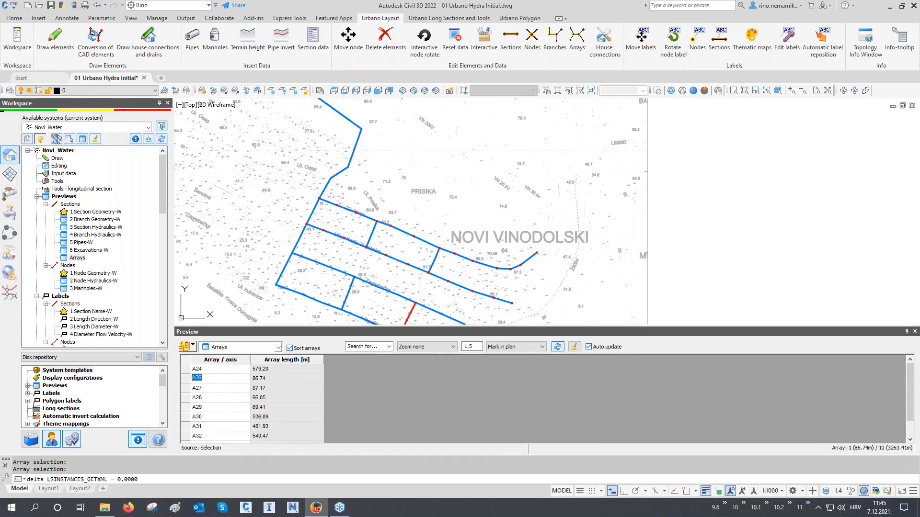
left_click(223, 389)
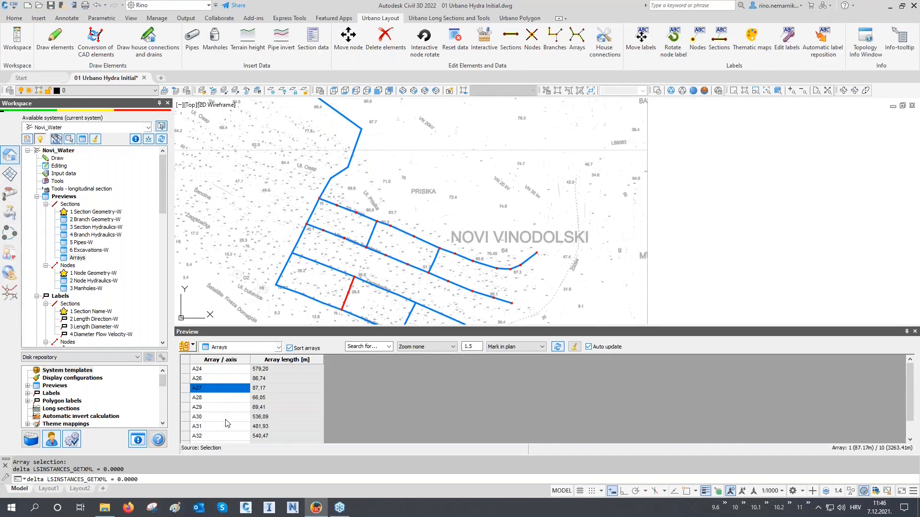
Load arrays A24 and A34 into the preview with the Arrays selection and regenerate the drawing.
left_click(193, 346)
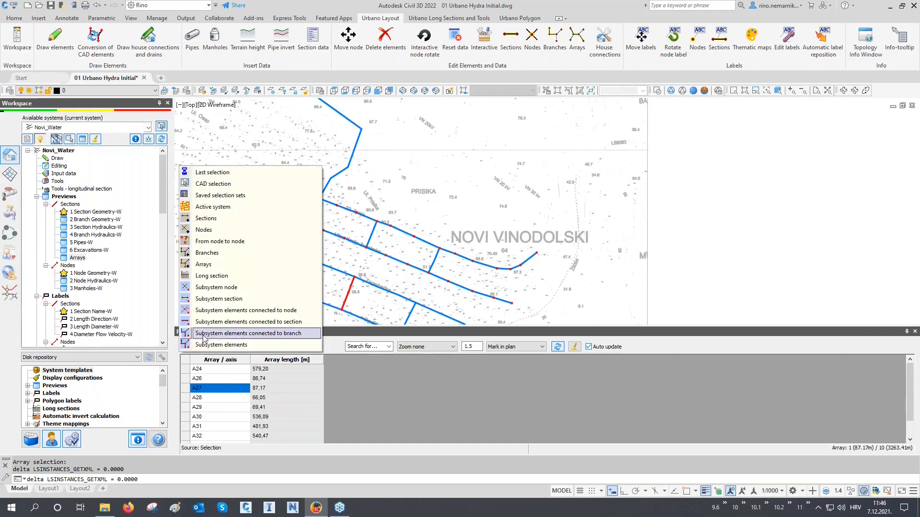
left_click(206, 264)
middle_click_drag(353, 169, 370, 204)
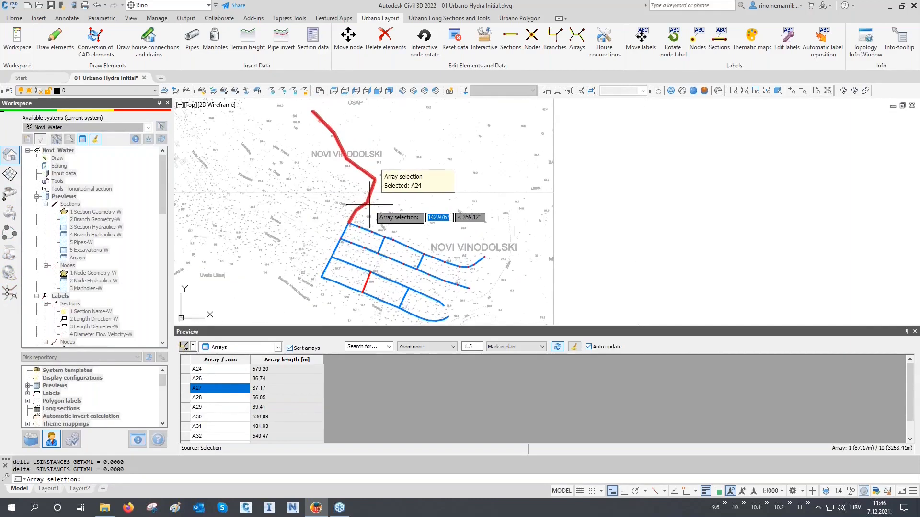
left_click(345, 225)
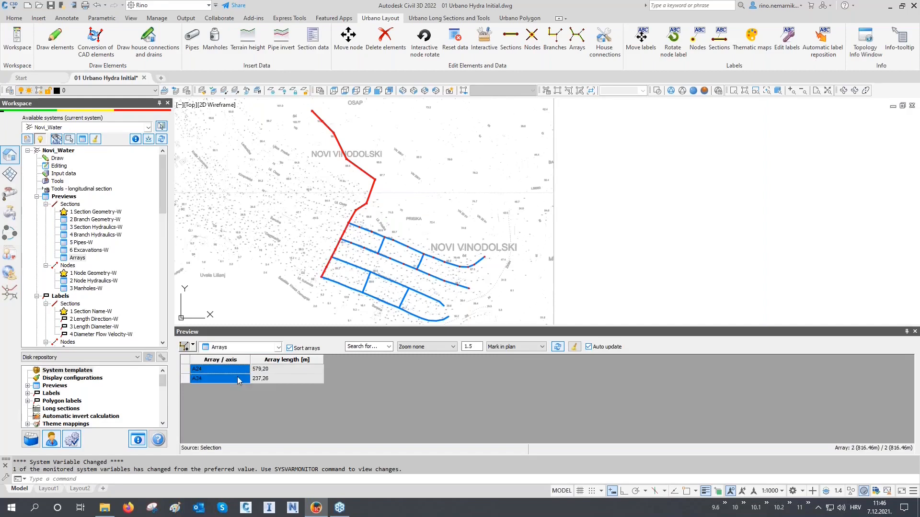
middle_click_drag(290, 274, 302, 277)
type("re")
key("Return")
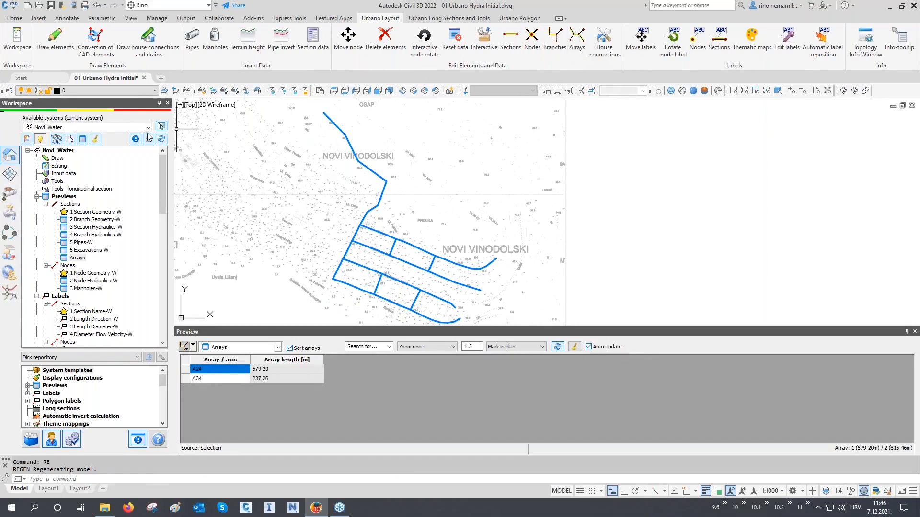
Open array editing for the Novi_Water system and choose the Merge option.
right_click(59, 166)
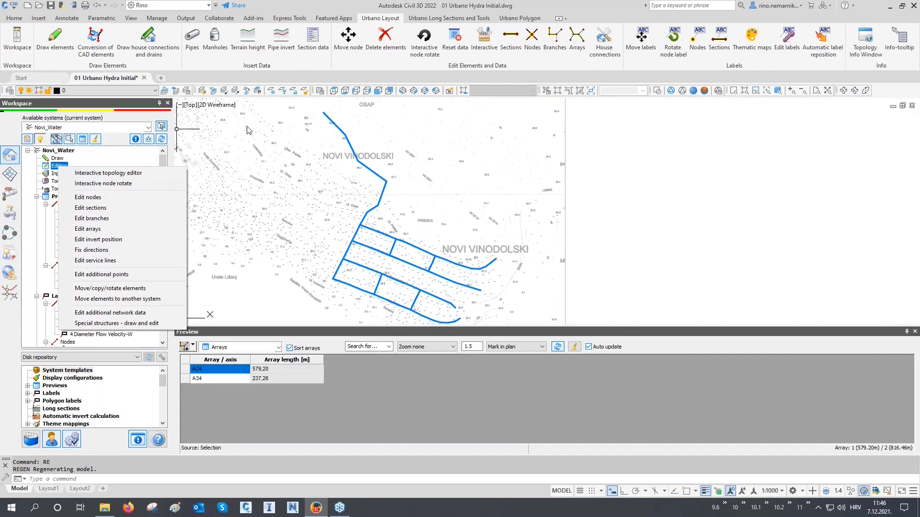
left_click(573, 50)
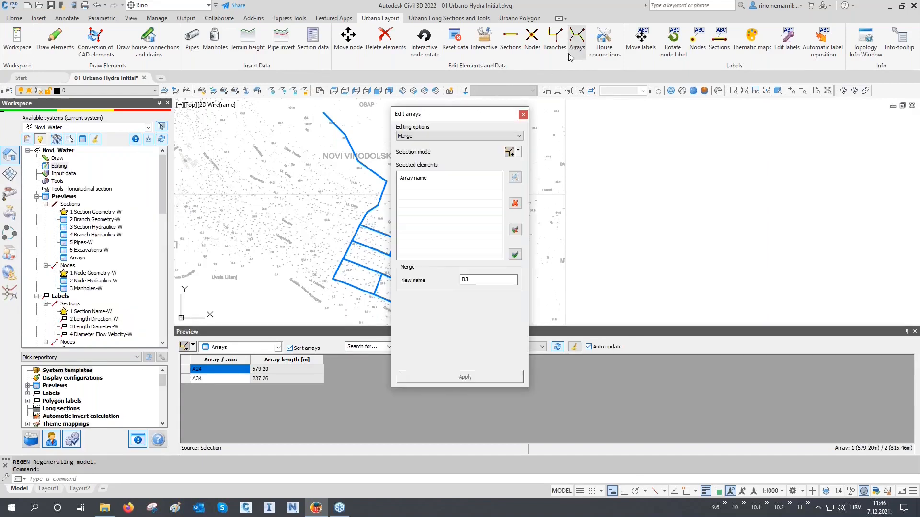
left_click_drag(450, 121, 821, 112)
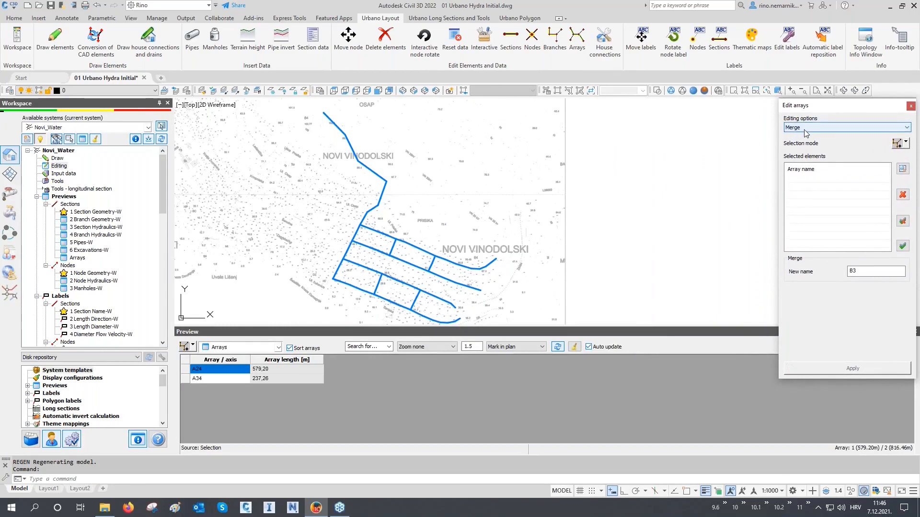
left_click(805, 128)
left_click(805, 135)
Select arrays A24 and A34 in the plan and merge them into one array named A1.
left_click(897, 144)
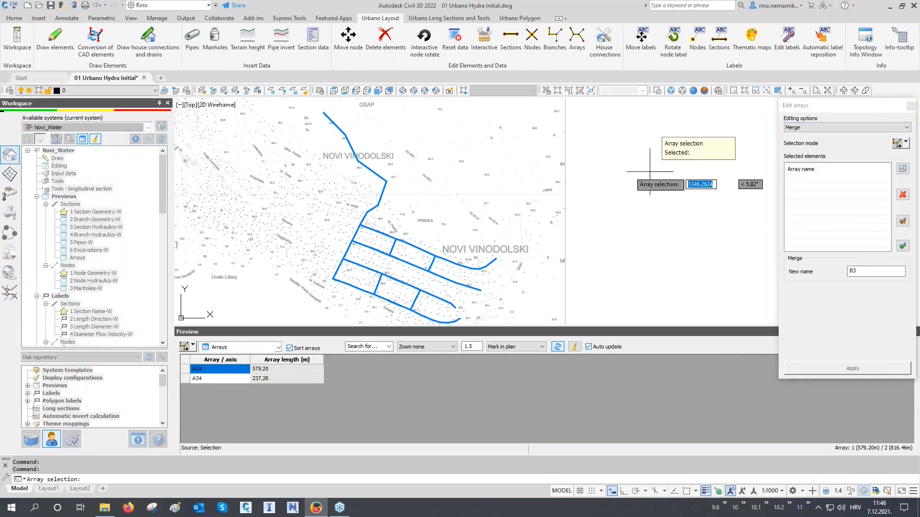
left_click(346, 224)
key("Return")
left_click_drag(876, 271, 817, 276)
type("A1")
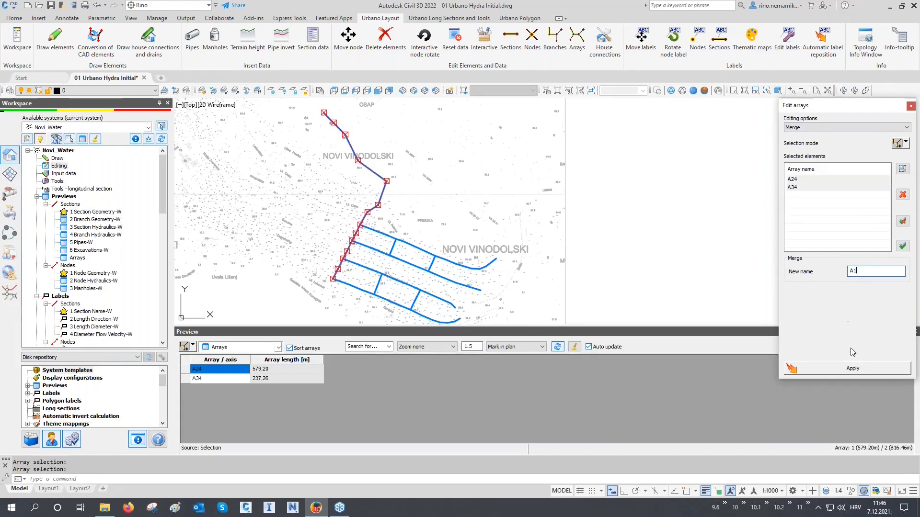
left_click(853, 368)
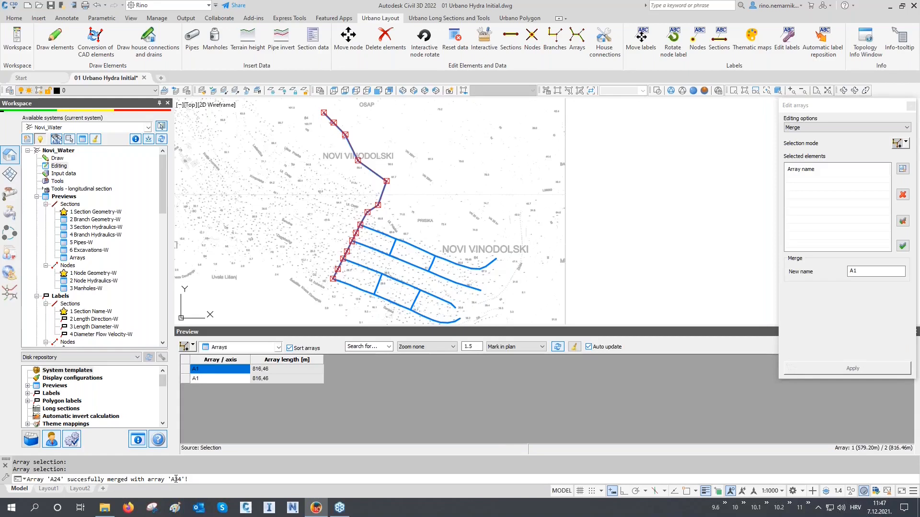
Load the merged array A1 into the Arrays preview by picking it in the plan.
middle_click_drag(295, 288, 289, 290)
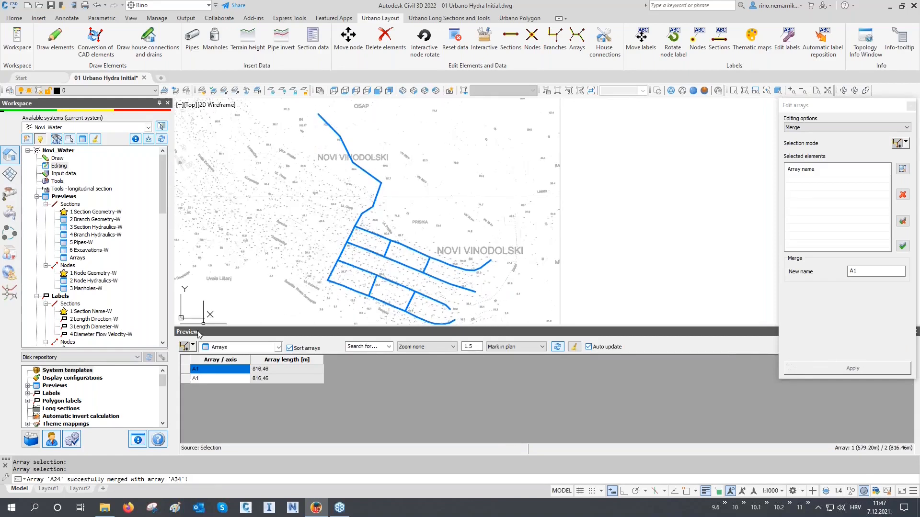
left_click(185, 348)
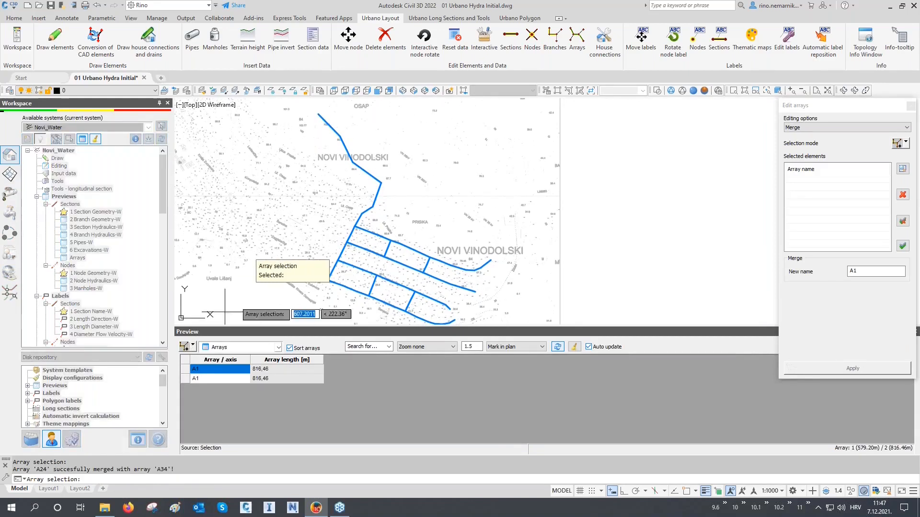
left_click(351, 221)
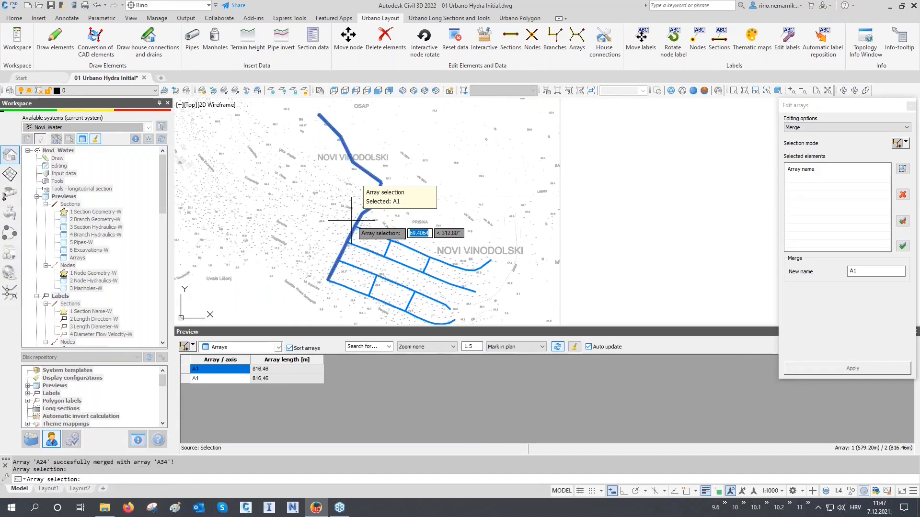
key("Return")
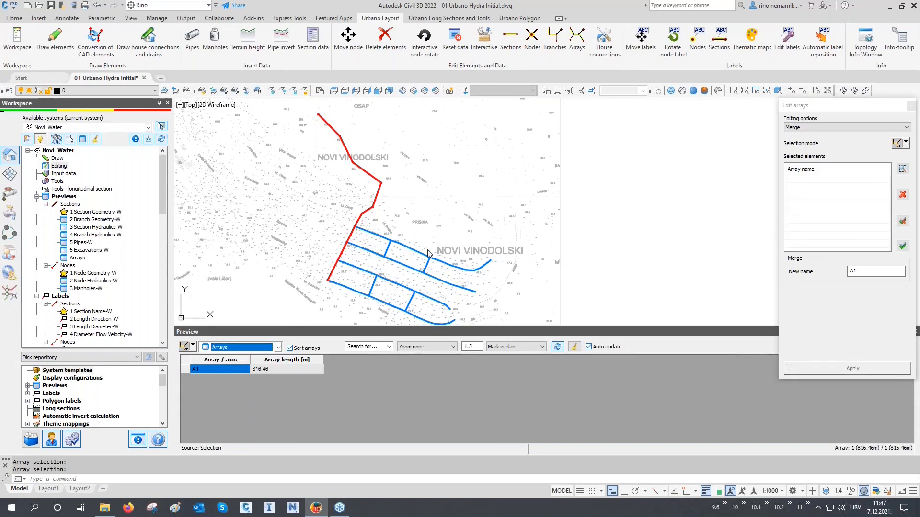
middle_click_drag(382, 285, 384, 271)
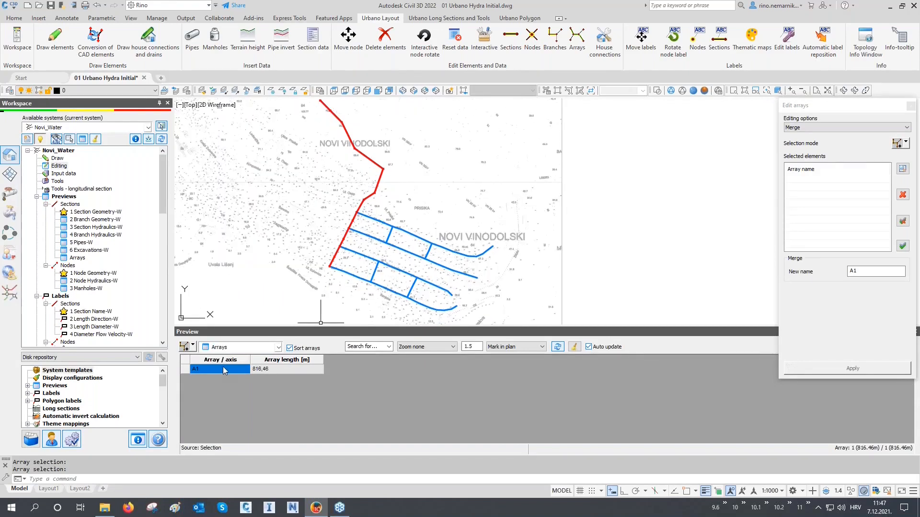
Switch array editing to automatic renaming and select arrays A33, A32, A31 and A30 in the plan, in that order.
left_click(818, 127)
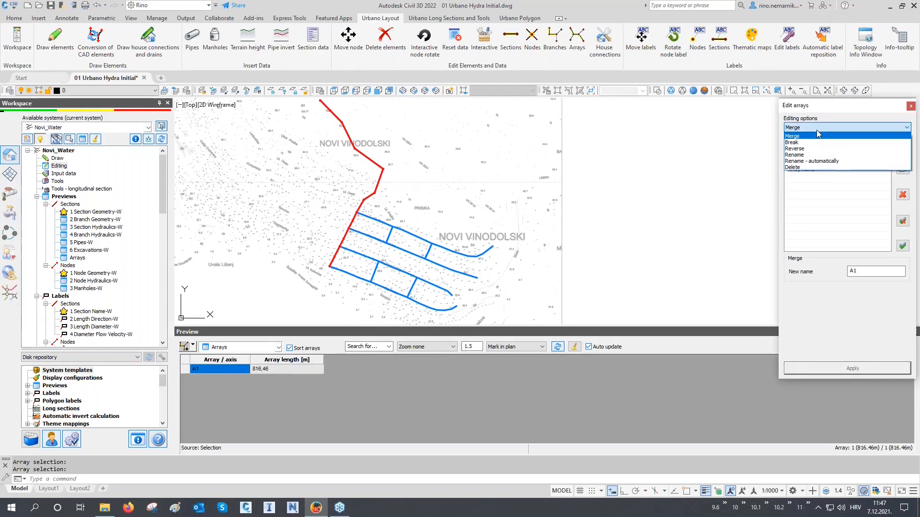
left_click(820, 162)
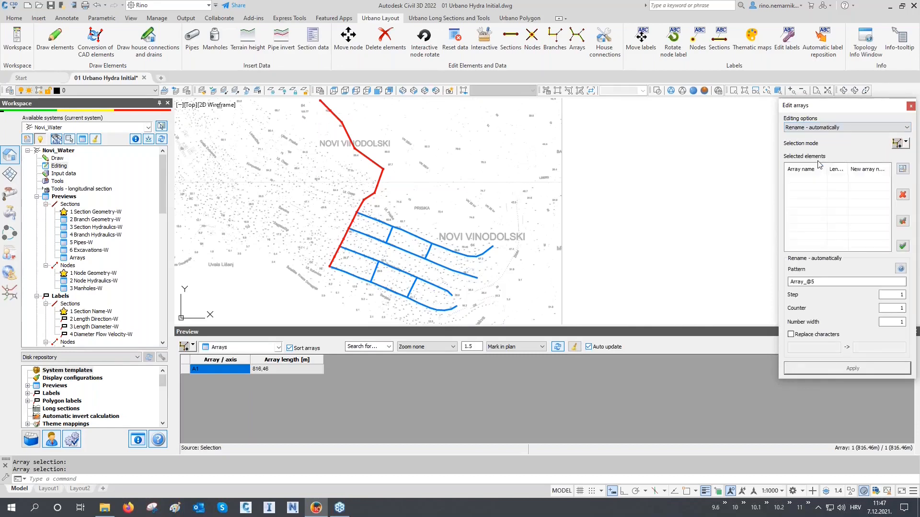
left_click(905, 143)
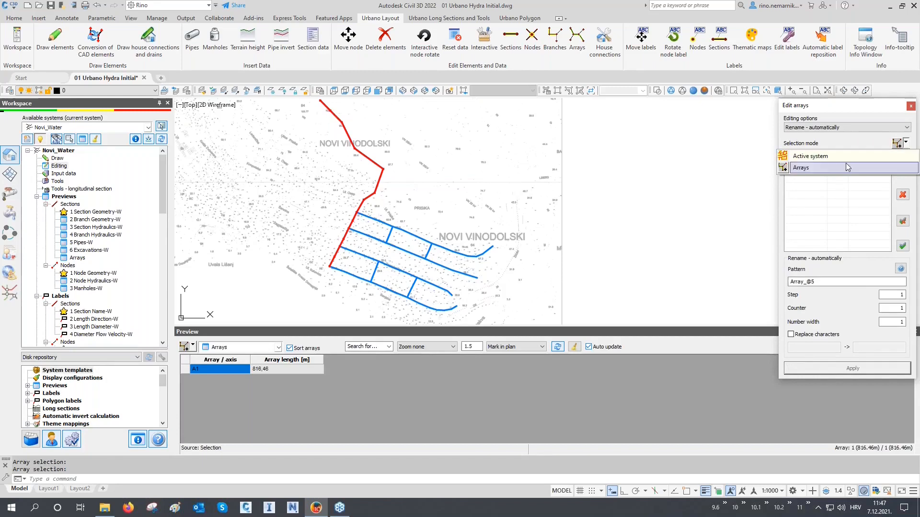
left_click(816, 167)
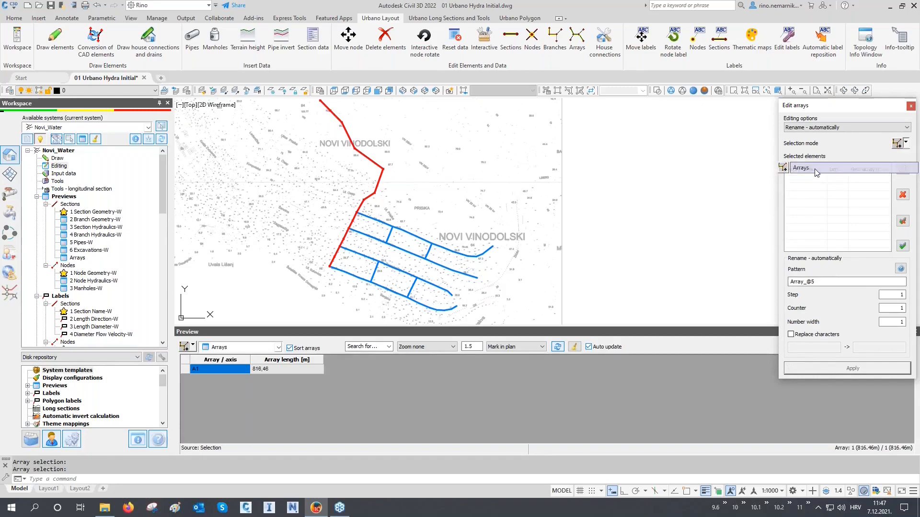
middle_click_drag(544, 269, 546, 245)
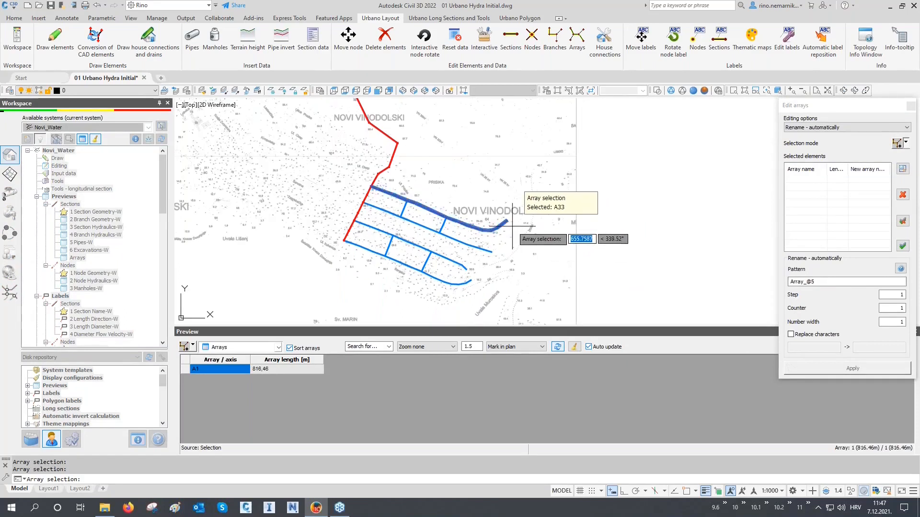
left_click(467, 282)
right_click(472, 282)
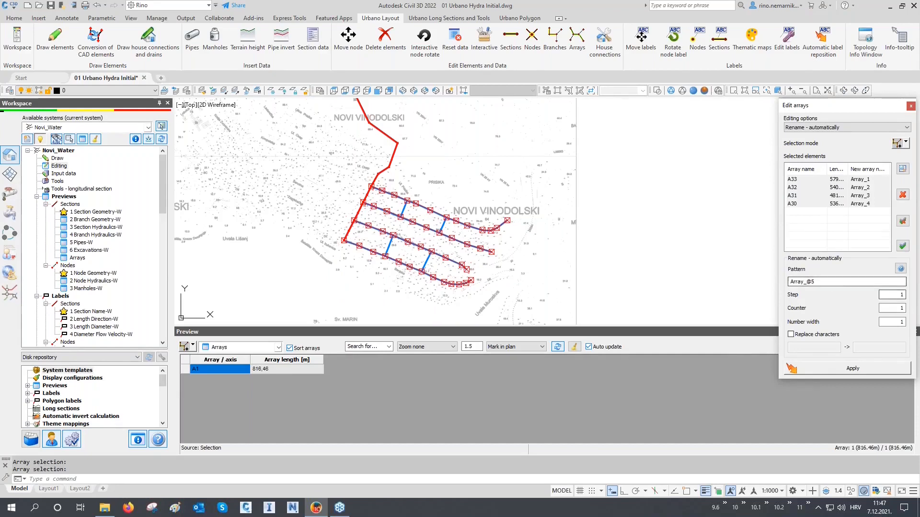
Check the pattern codes, set the naming pattern to H@5 and apply it to the four selected arrays.
left_click(916, 306)
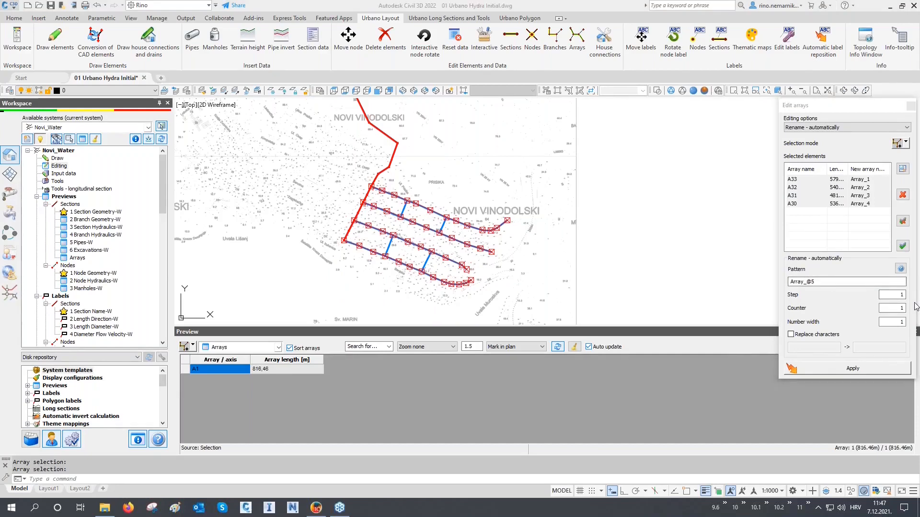
left_click(900, 269)
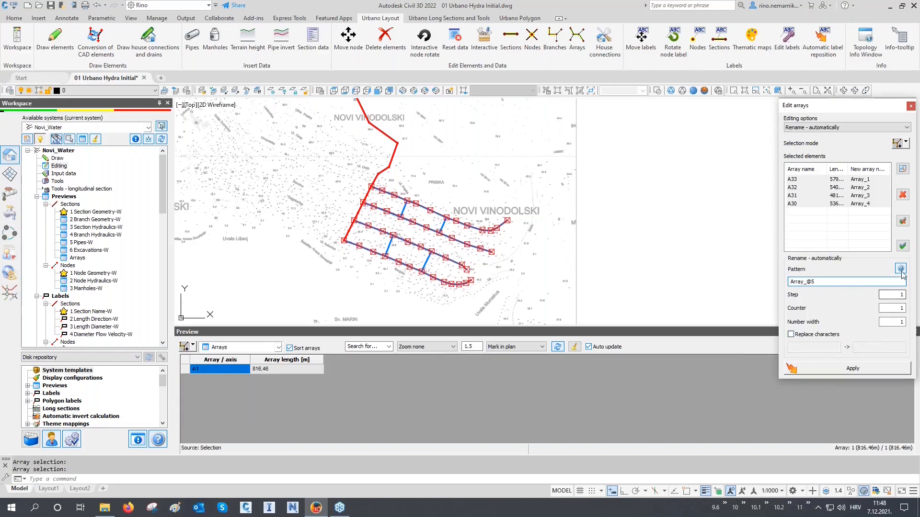
mouse_move(901, 270)
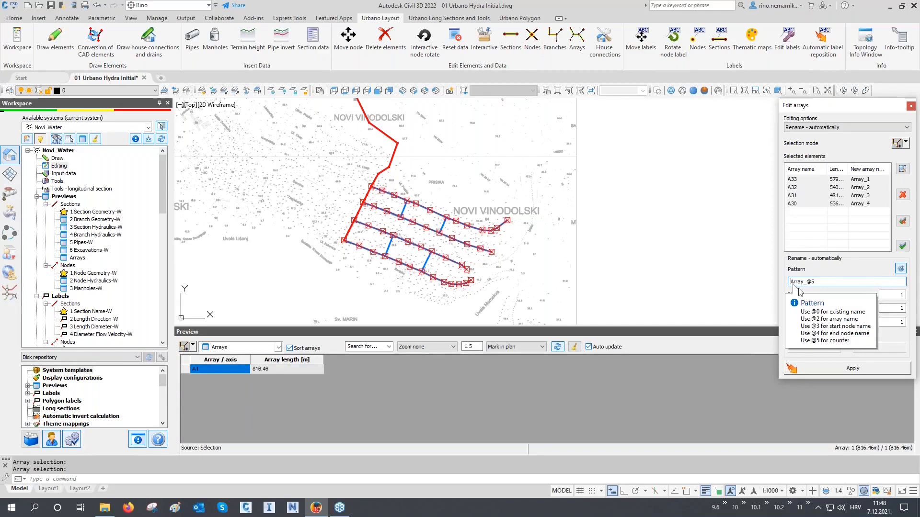
left_click_drag(807, 281, 773, 280)
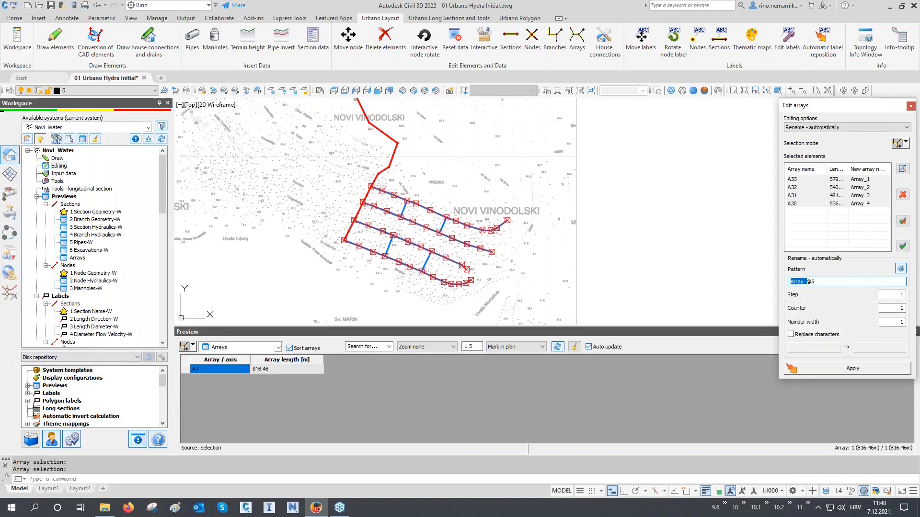
type("H")
left_click(815, 367)
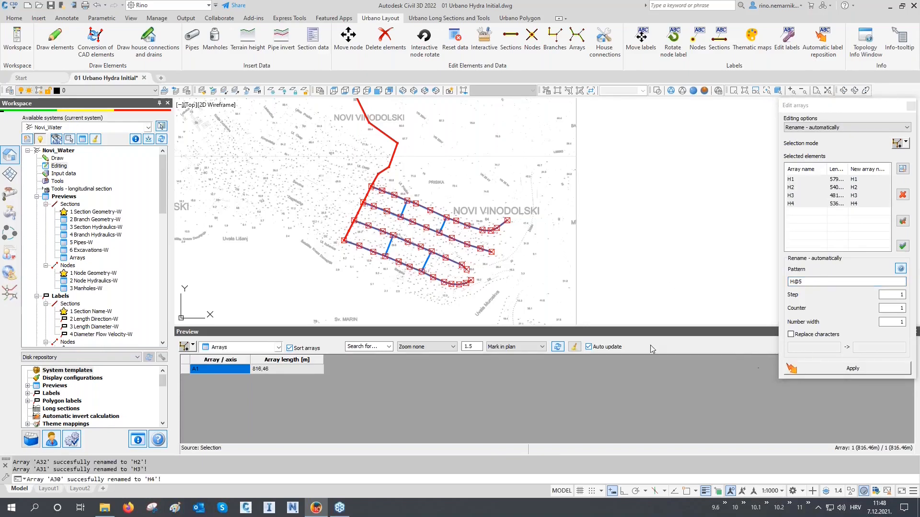
Rename the short cross arrays A29, A28, A27 and A26 automatically with the pattern V@5, and close array editing.
left_click(897, 144)
scroll(485, 234, "up", 3)
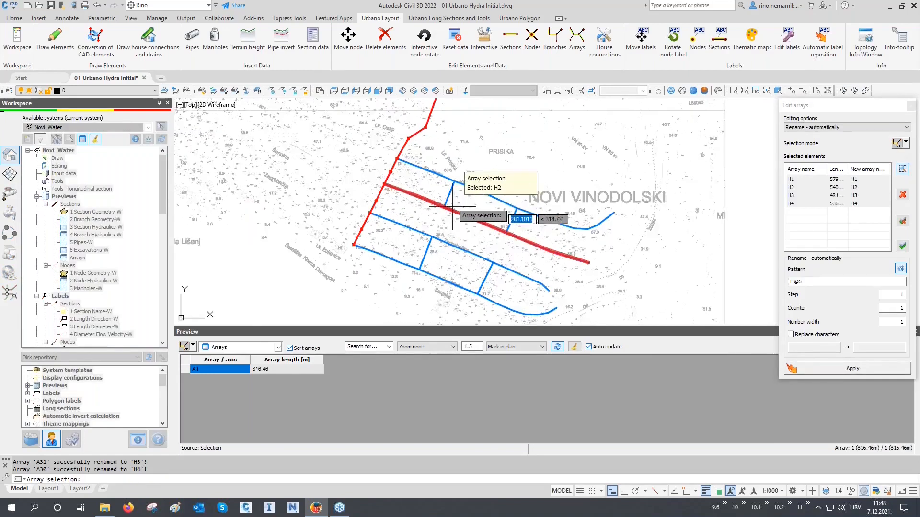
left_click(511, 194)
left_click(485, 244)
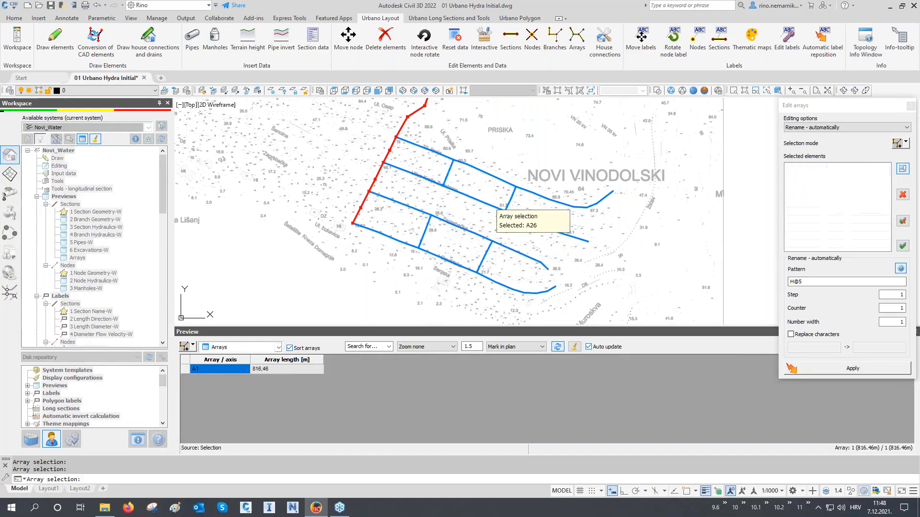
key("Return")
left_click_drag(794, 280, 773, 281)
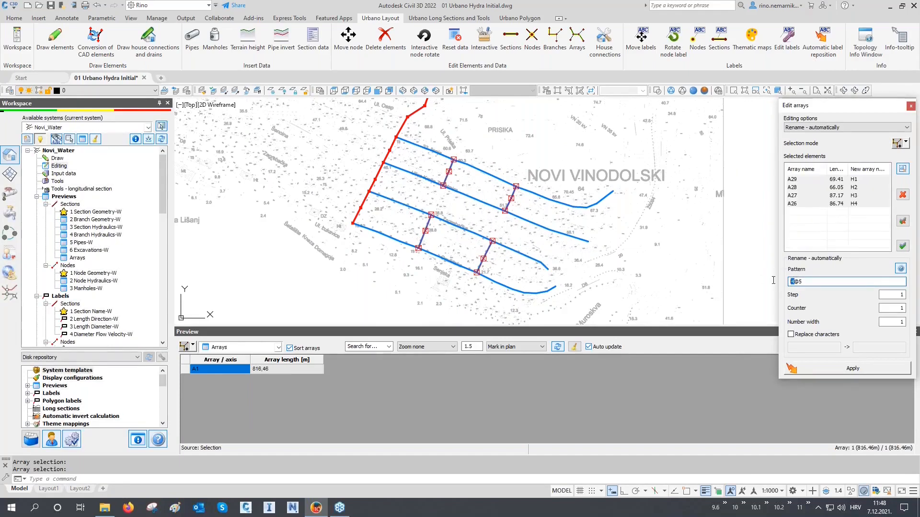
type("V")
left_click(843, 369)
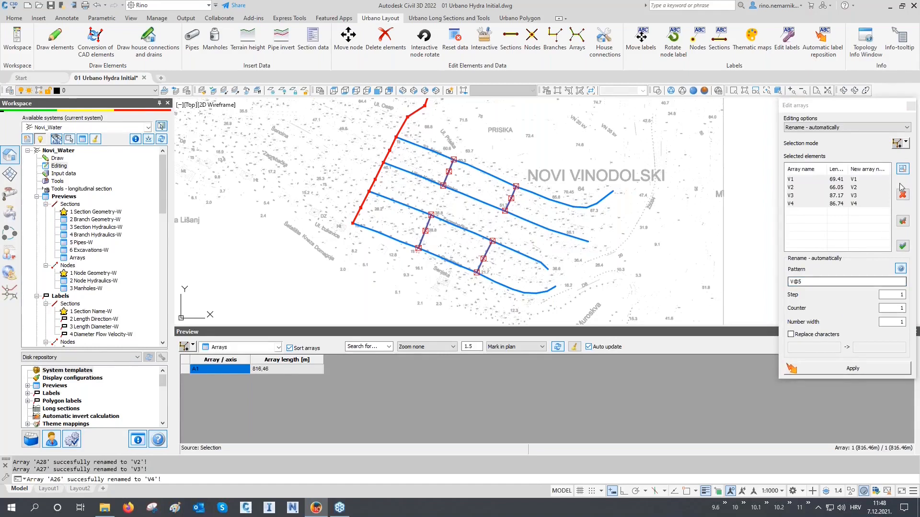
left_click(910, 105)
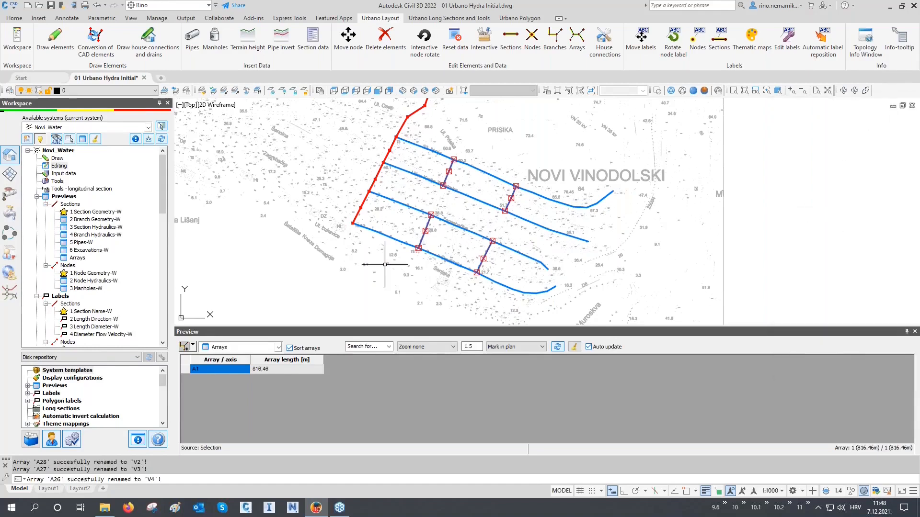
Load the whole active system into the Arrays preview and sort the list by array name in ascending order.
left_click(193, 345)
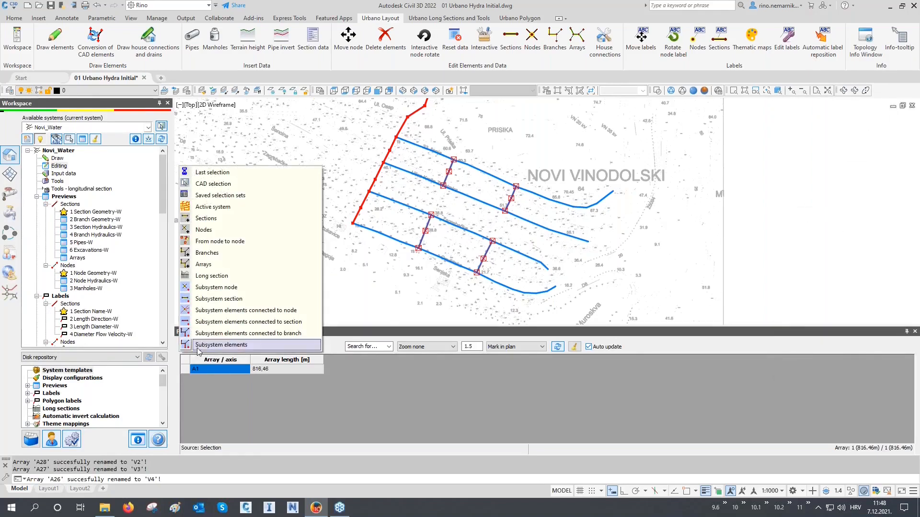
left_click(211, 206)
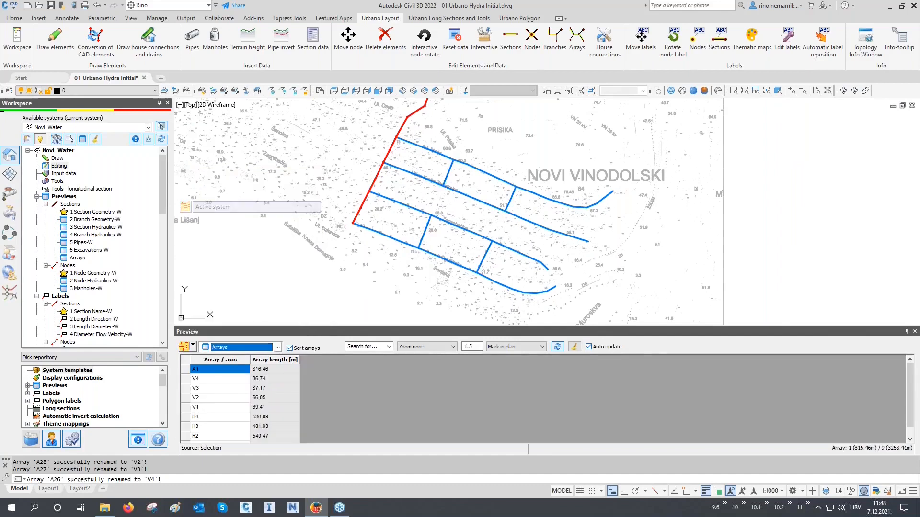
left_click(235, 359)
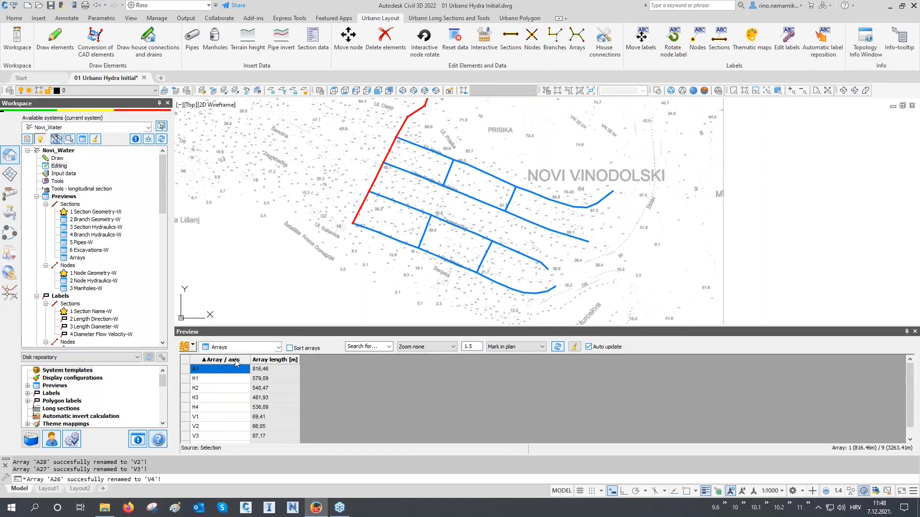
scroll(343, 258, "down", 2)
middle_click_drag(344, 259, 342, 279)
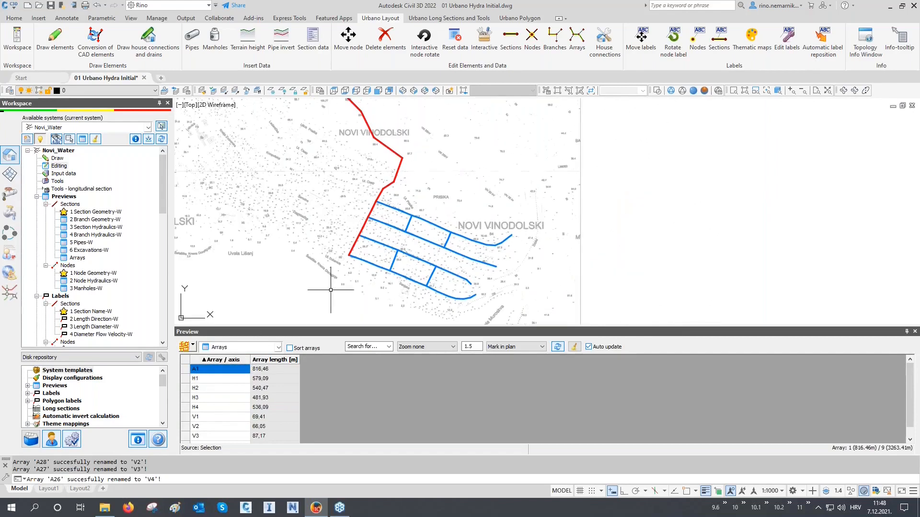
Mark arrays H1 to H4 together in the plan, followed by arrays V1 to V4.
left_click(207, 379)
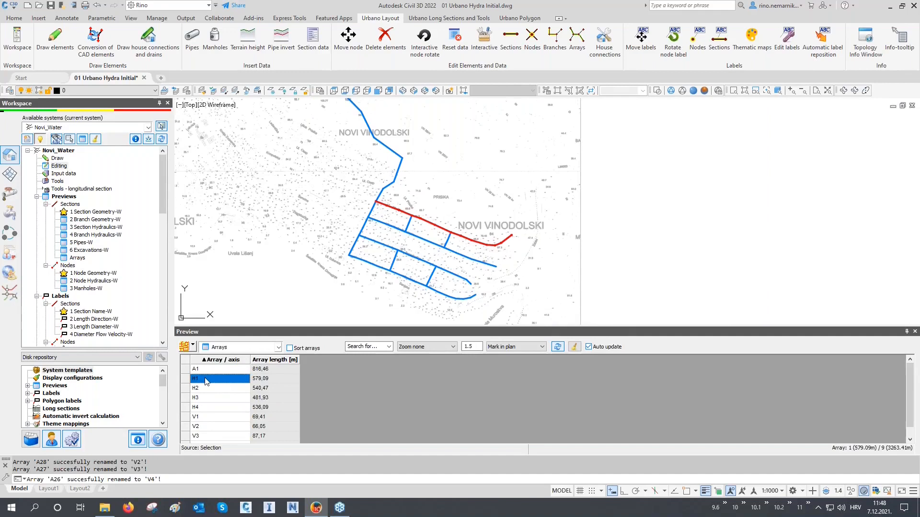
left_click_drag(207, 381, 207, 408)
scroll(207, 409, "down", 1)
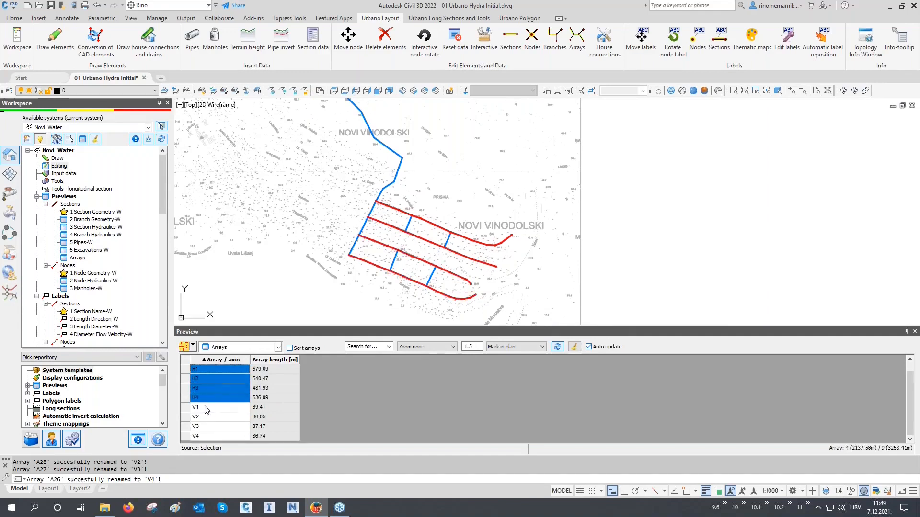
left_click(207, 408)
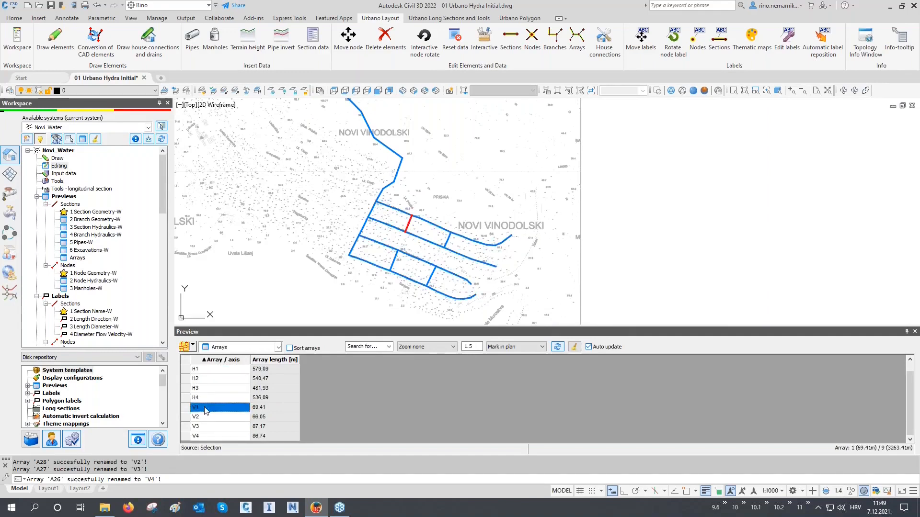
left_click_drag(206, 410, 206, 437)
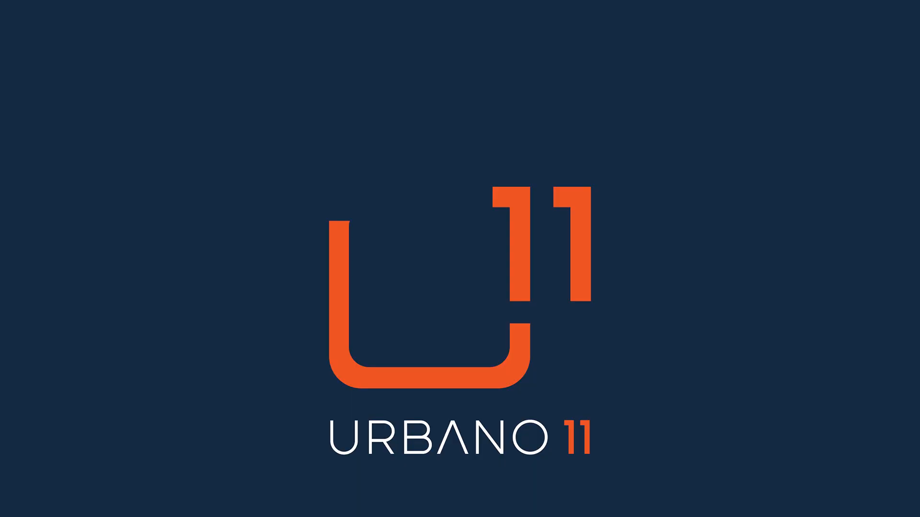